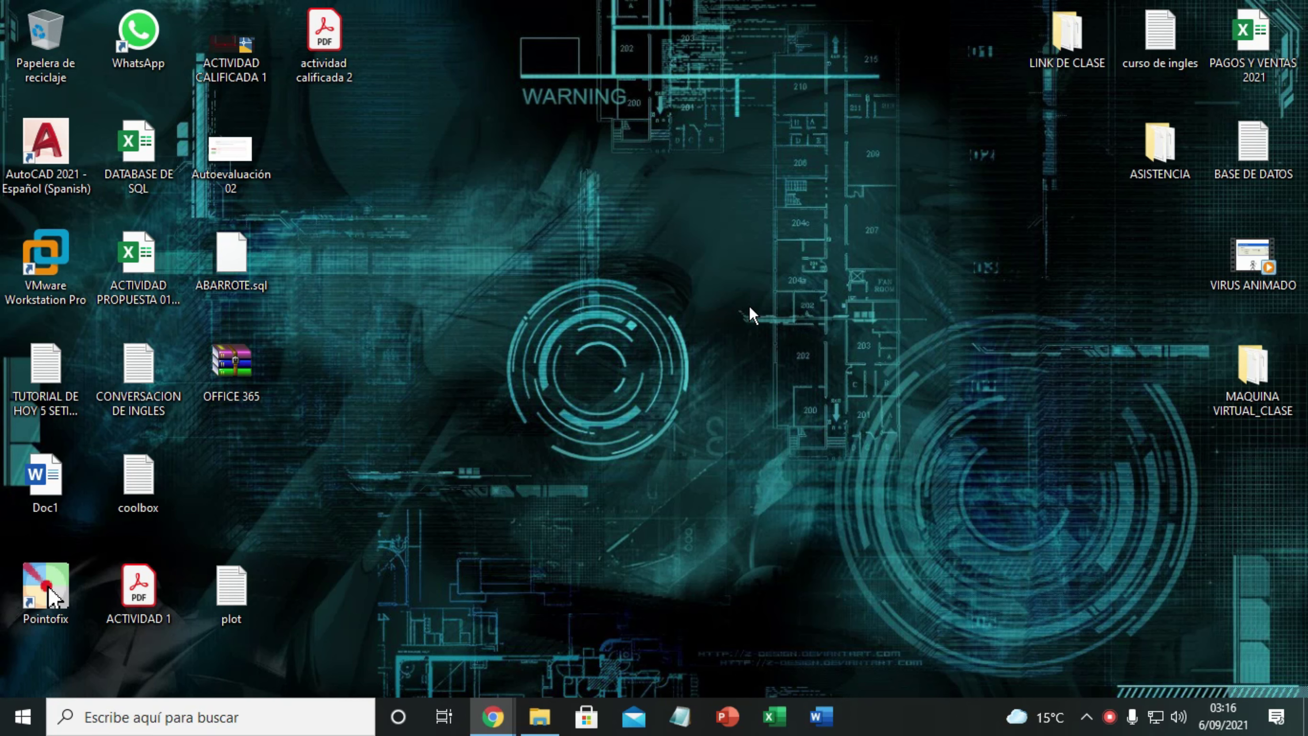
Open File Explorer in a maximized window and go to the Windows folder on Disco local (C:)
left_click(539, 717)
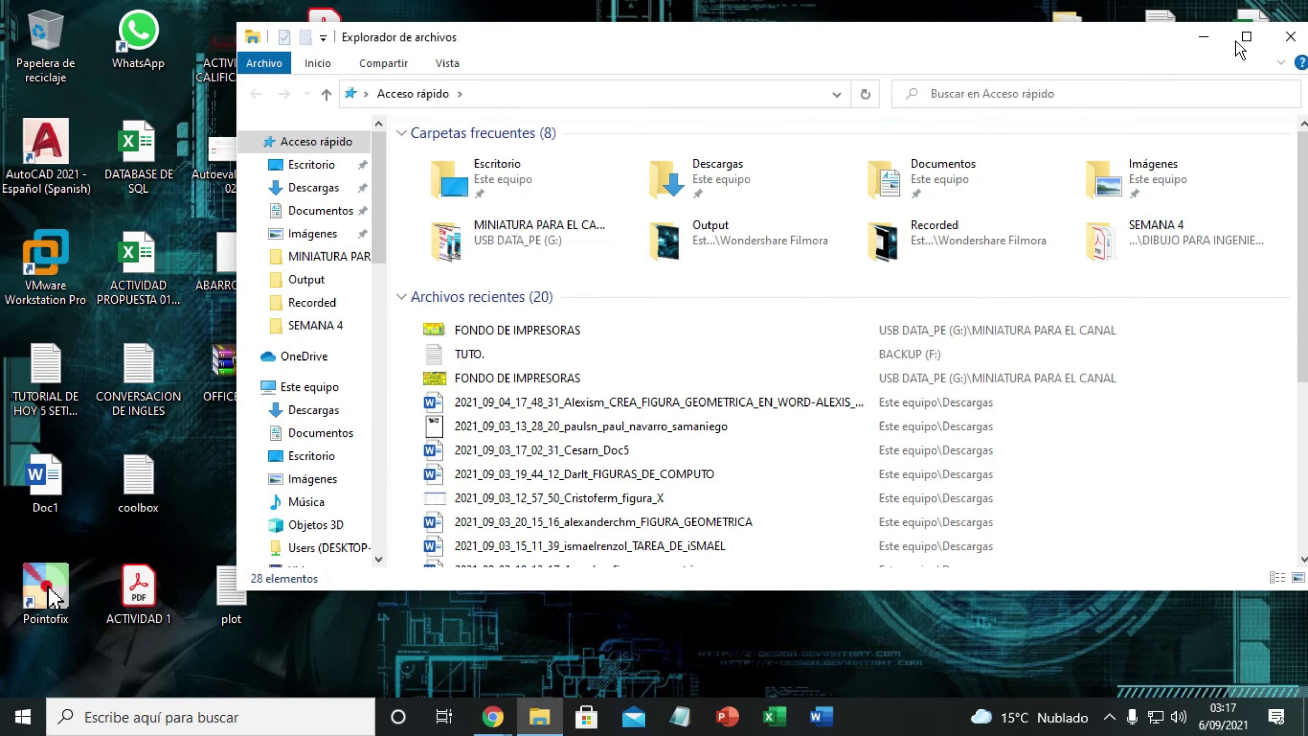
left_click(1247, 36)
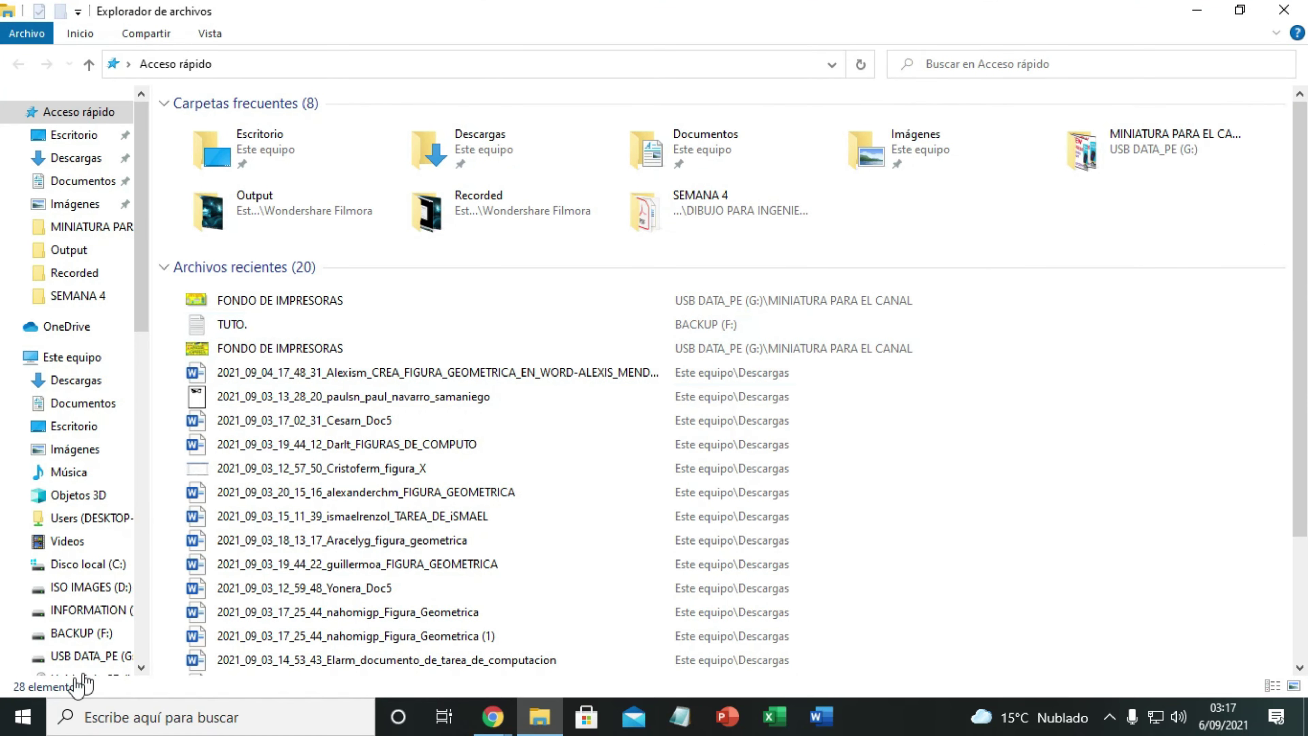
left_click(47, 712)
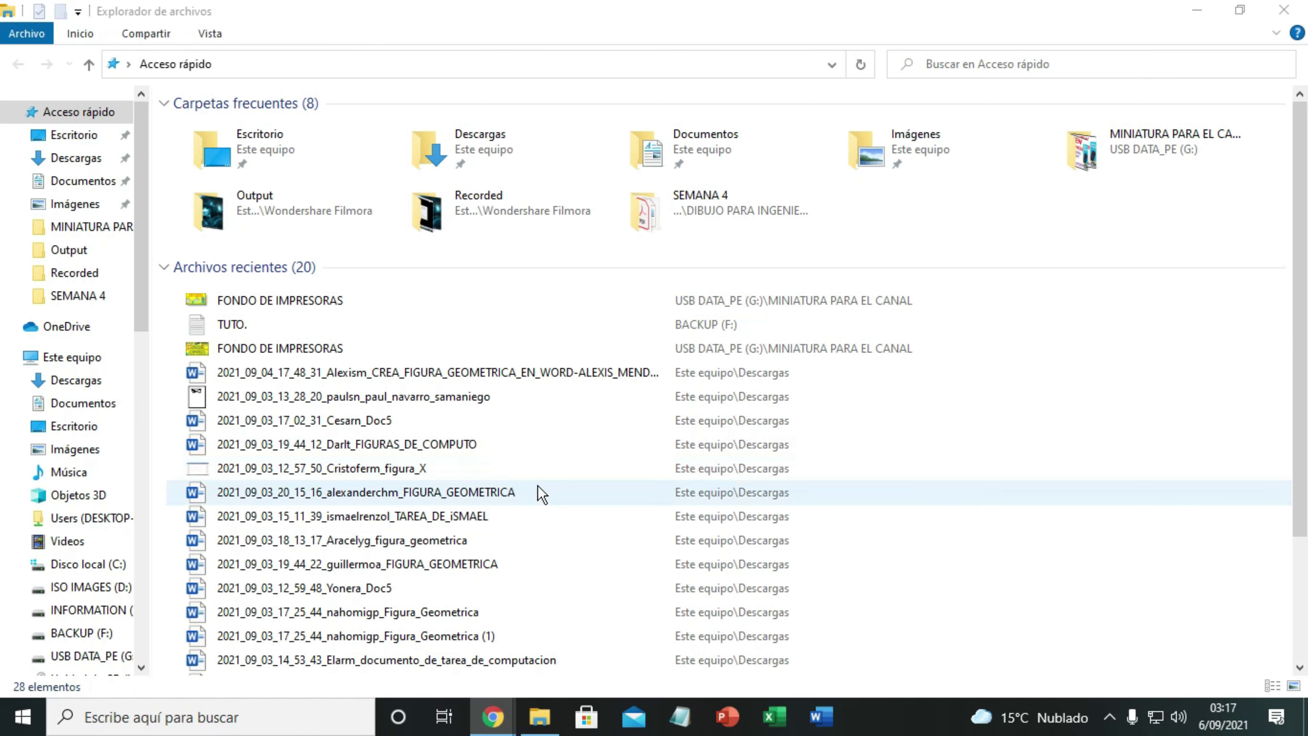
left_click(80, 364)
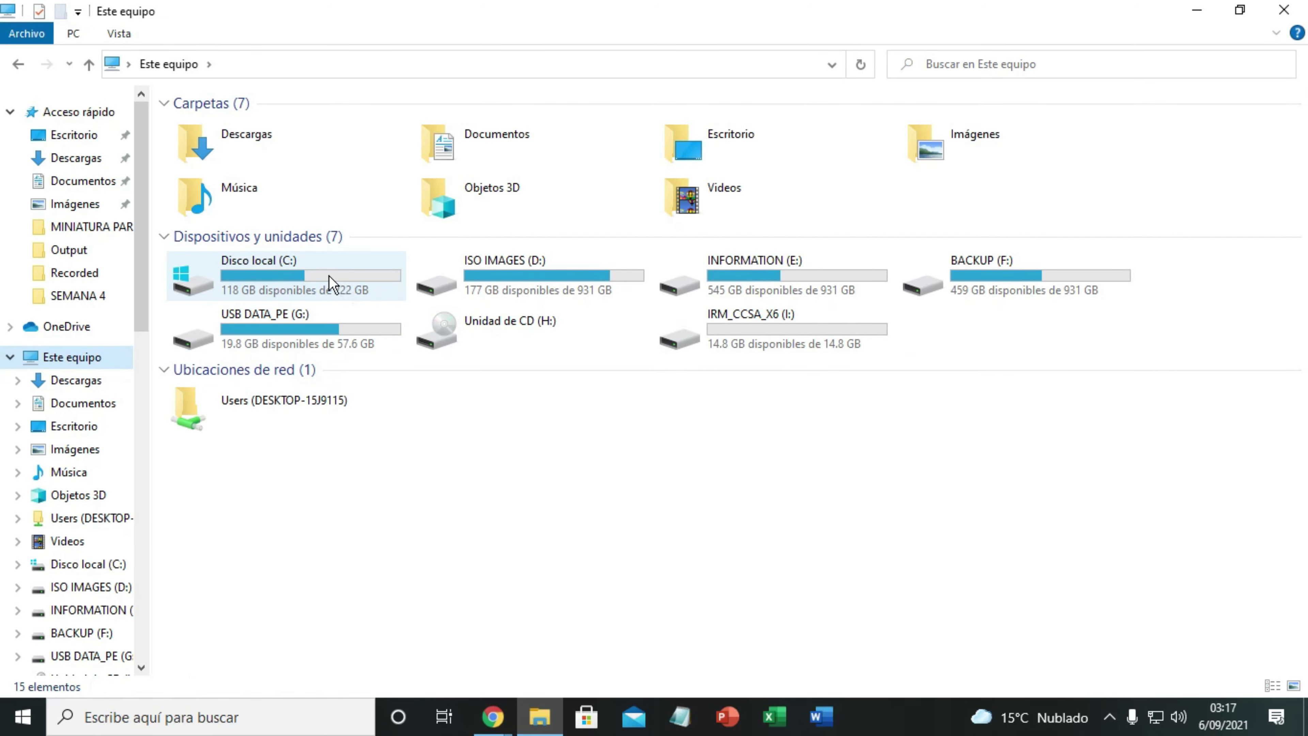
double_click(330, 282)
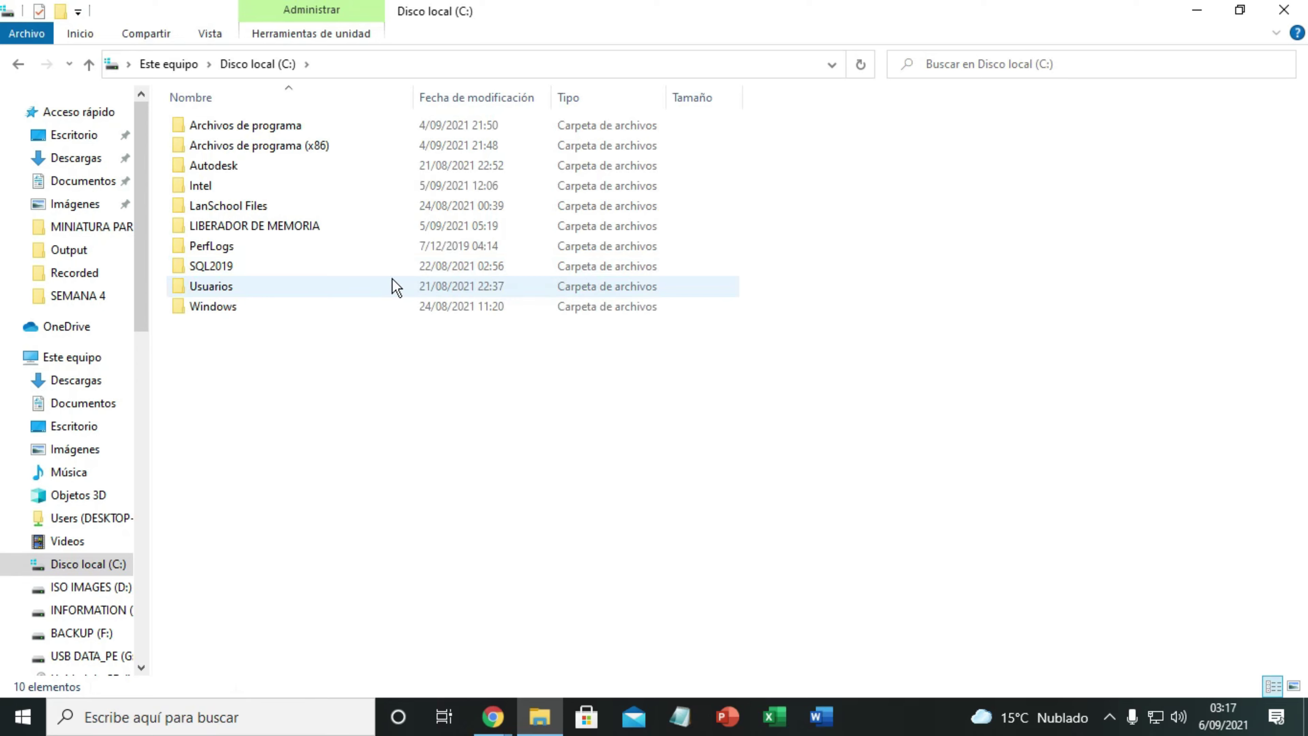
double_click(237, 311)
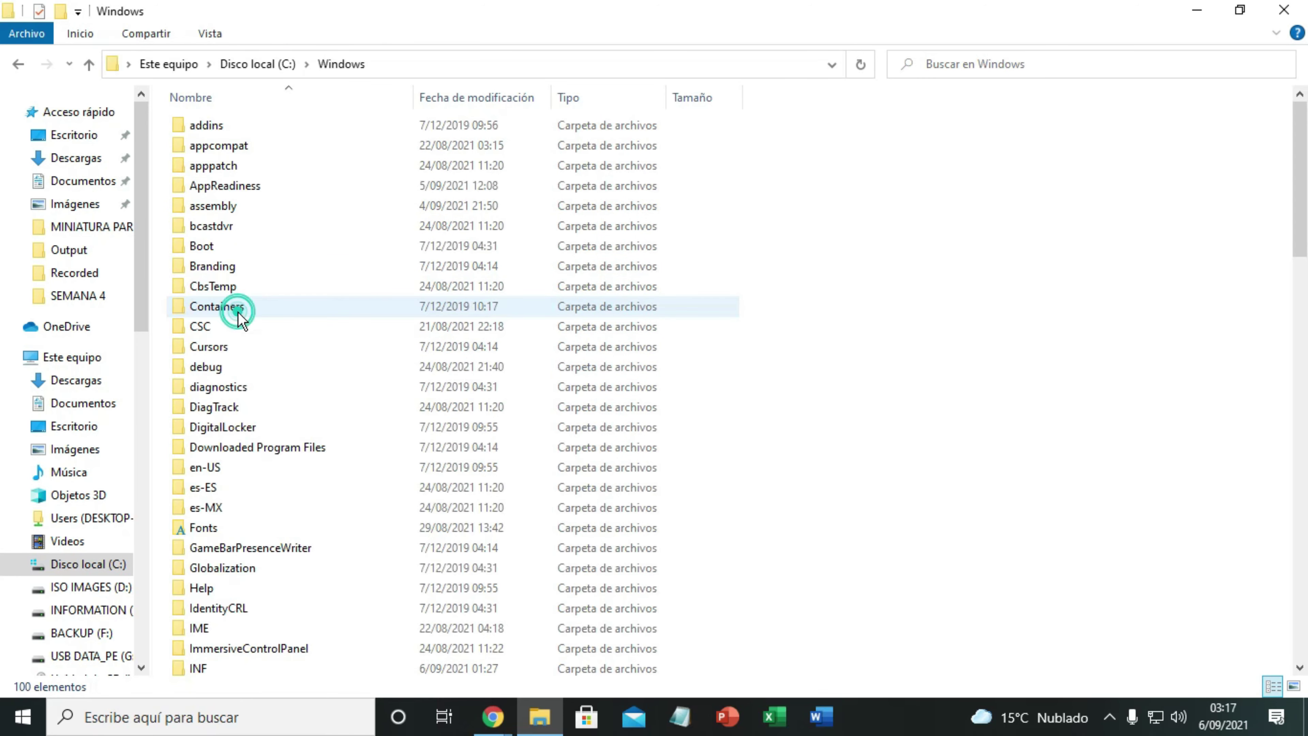
Open the etc folder inside System32\drivers
scroll(283, 415, "down", 6)
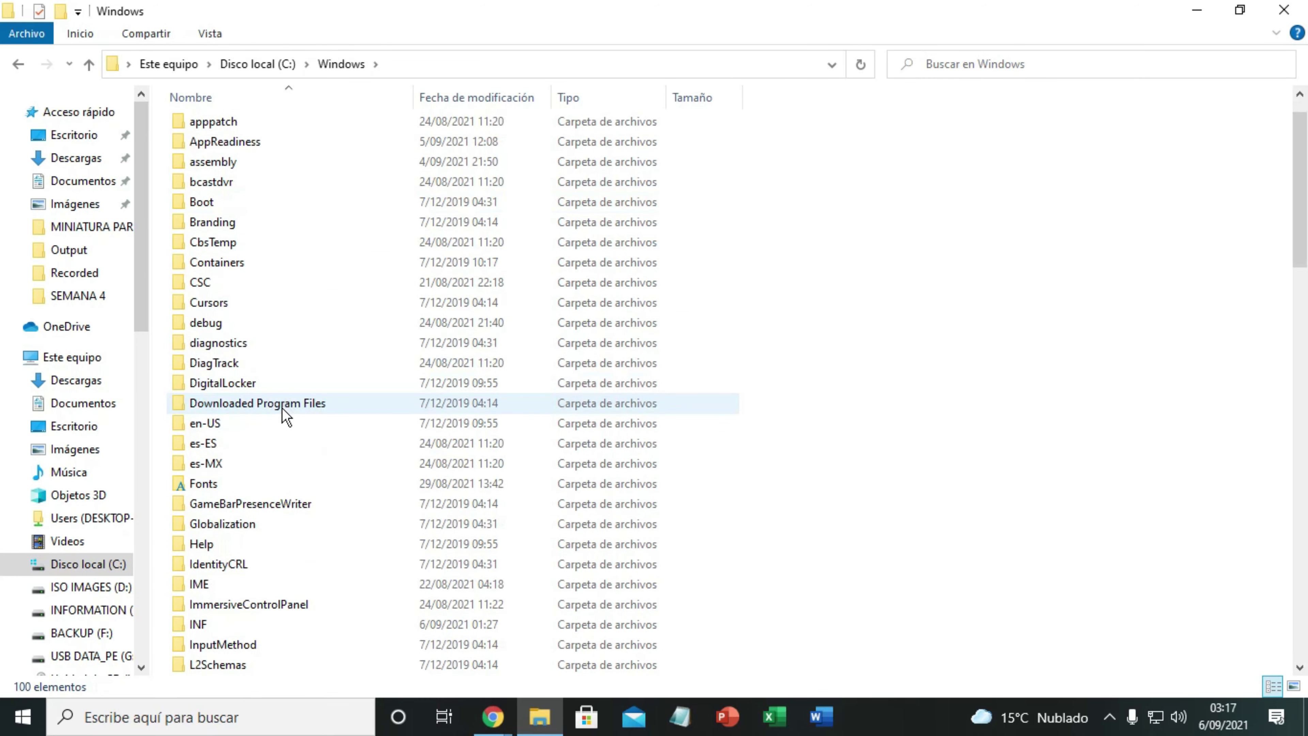
scroll(287, 474, "down", 8)
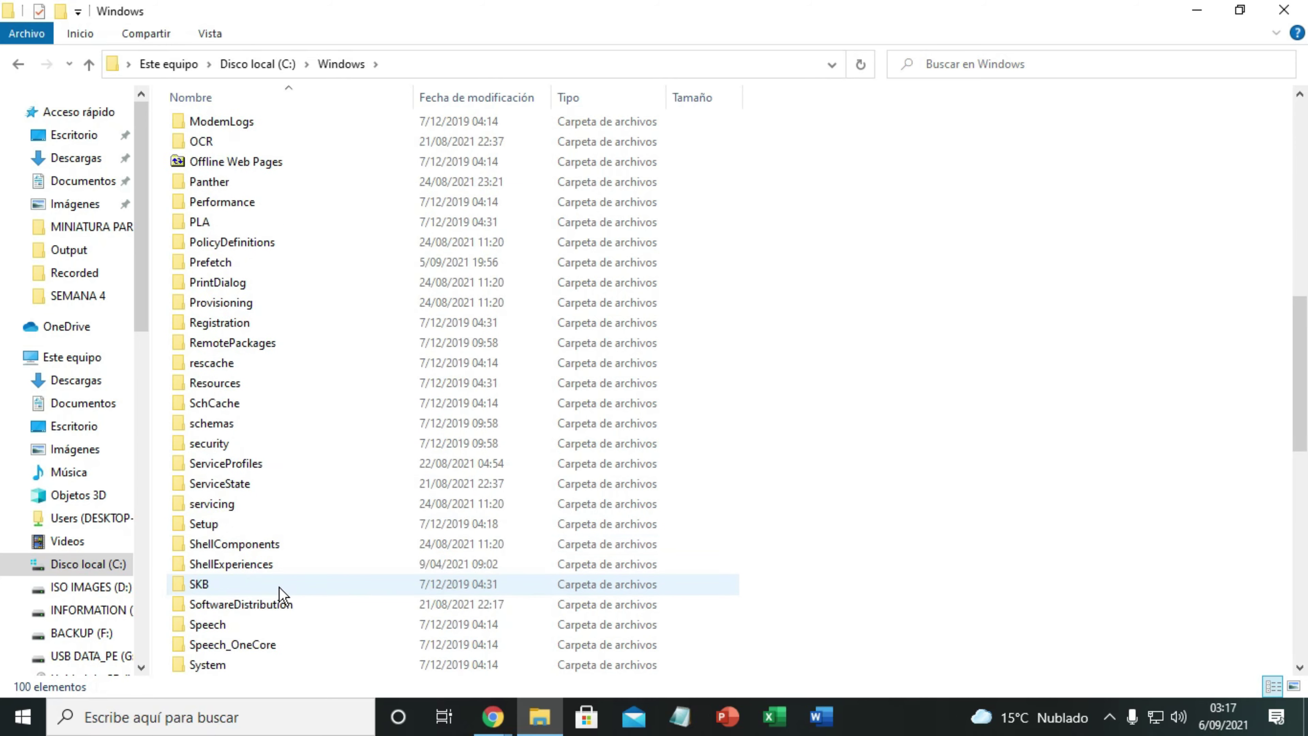
double_click(250, 565)
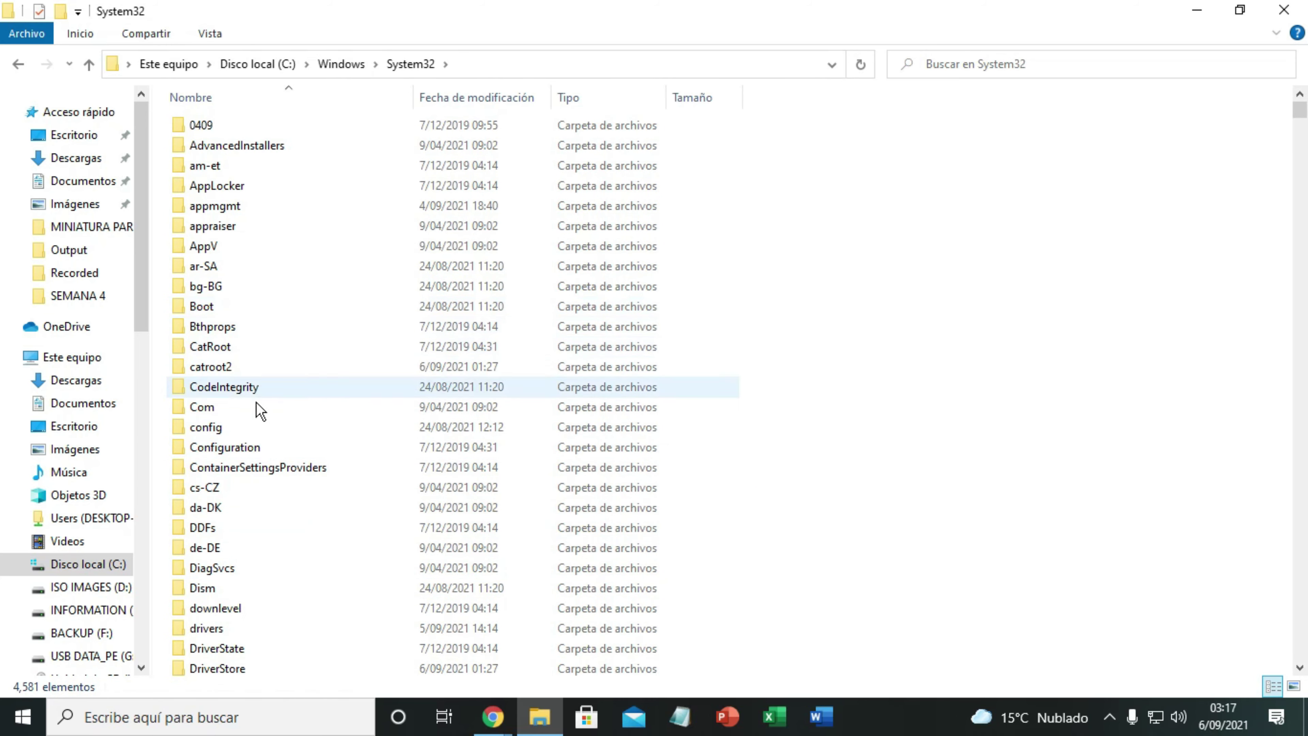
scroll(252, 510, "down", 1)
scroll(253, 510, "down", 3)
double_click(234, 405)
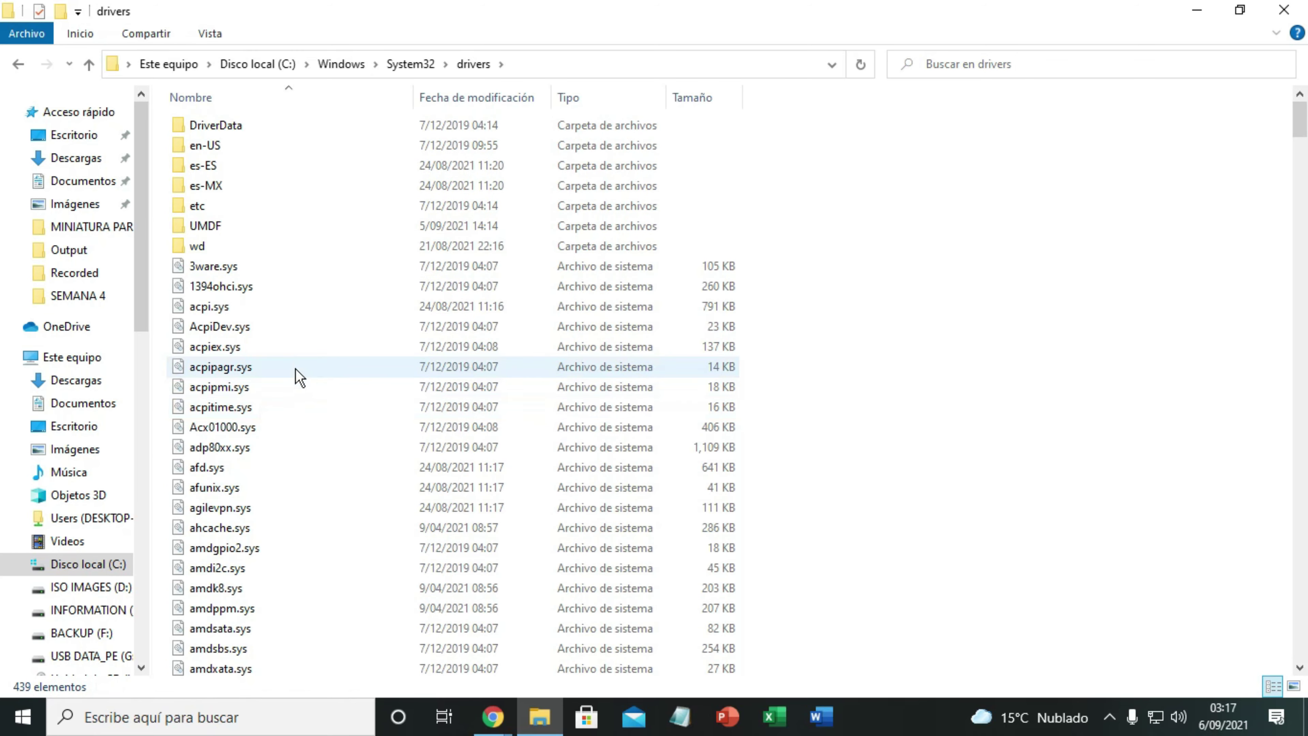
double_click(221, 206)
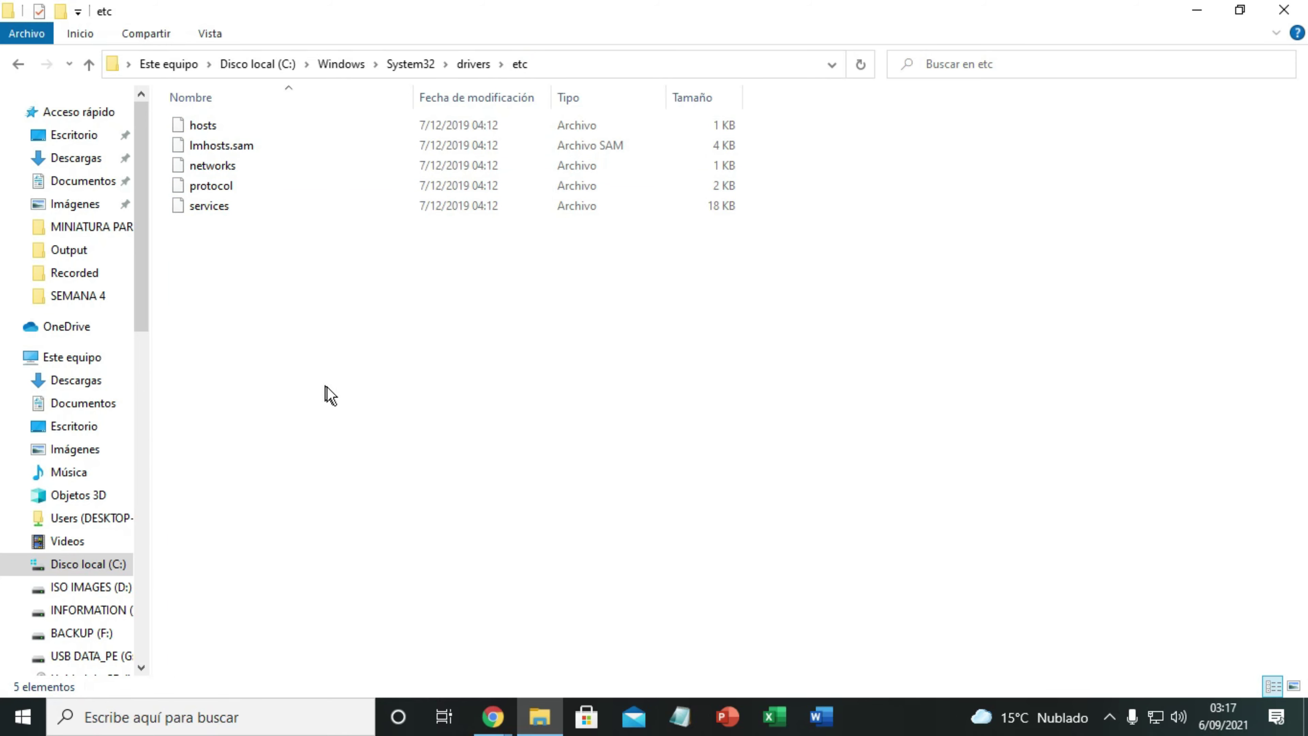
key("alt+Tab")
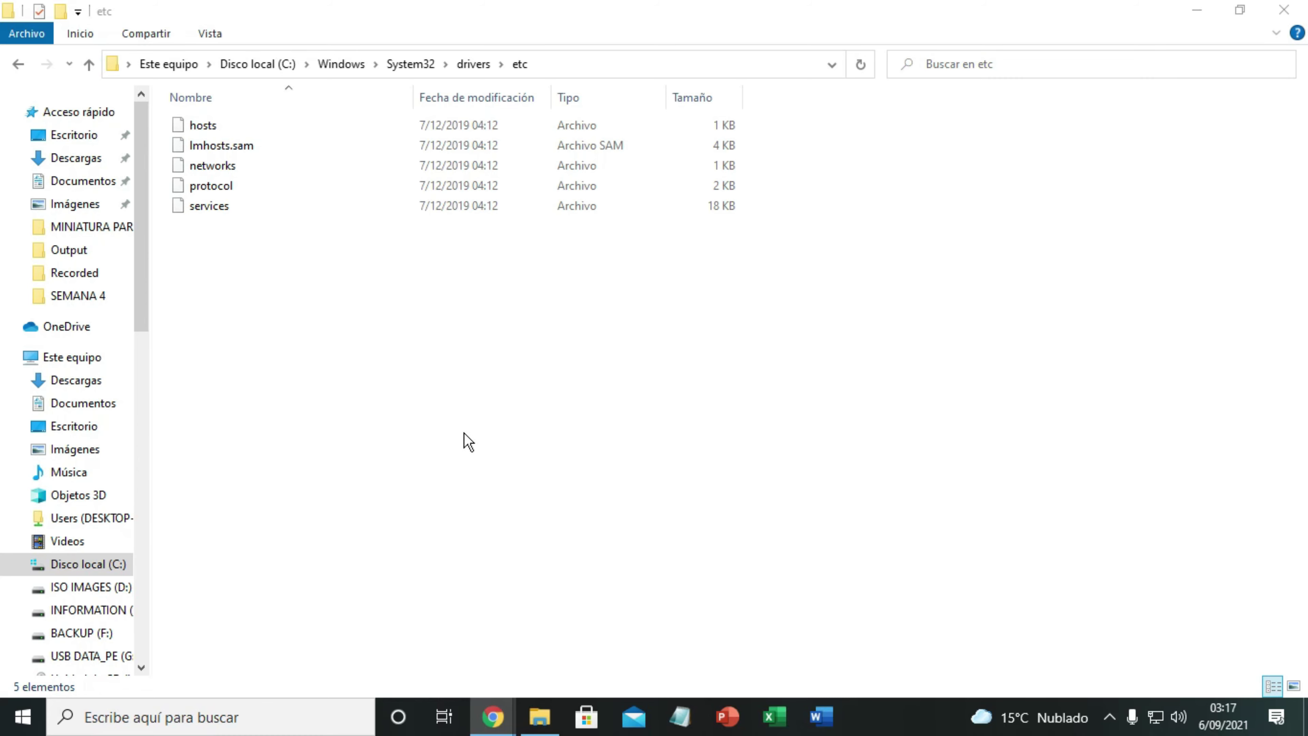
Open the security permissions of the hosts file for editing
left_click(210, 130)
right_click(209, 130)
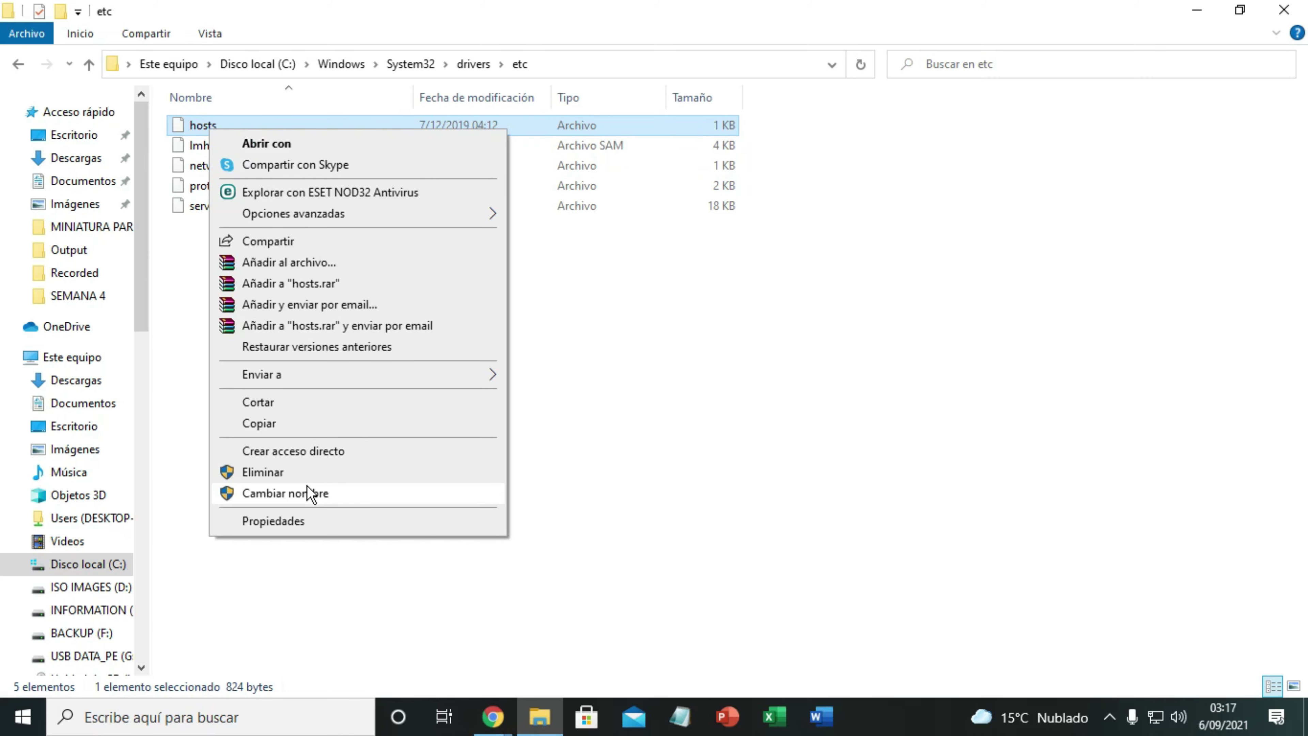
left_click(308, 523)
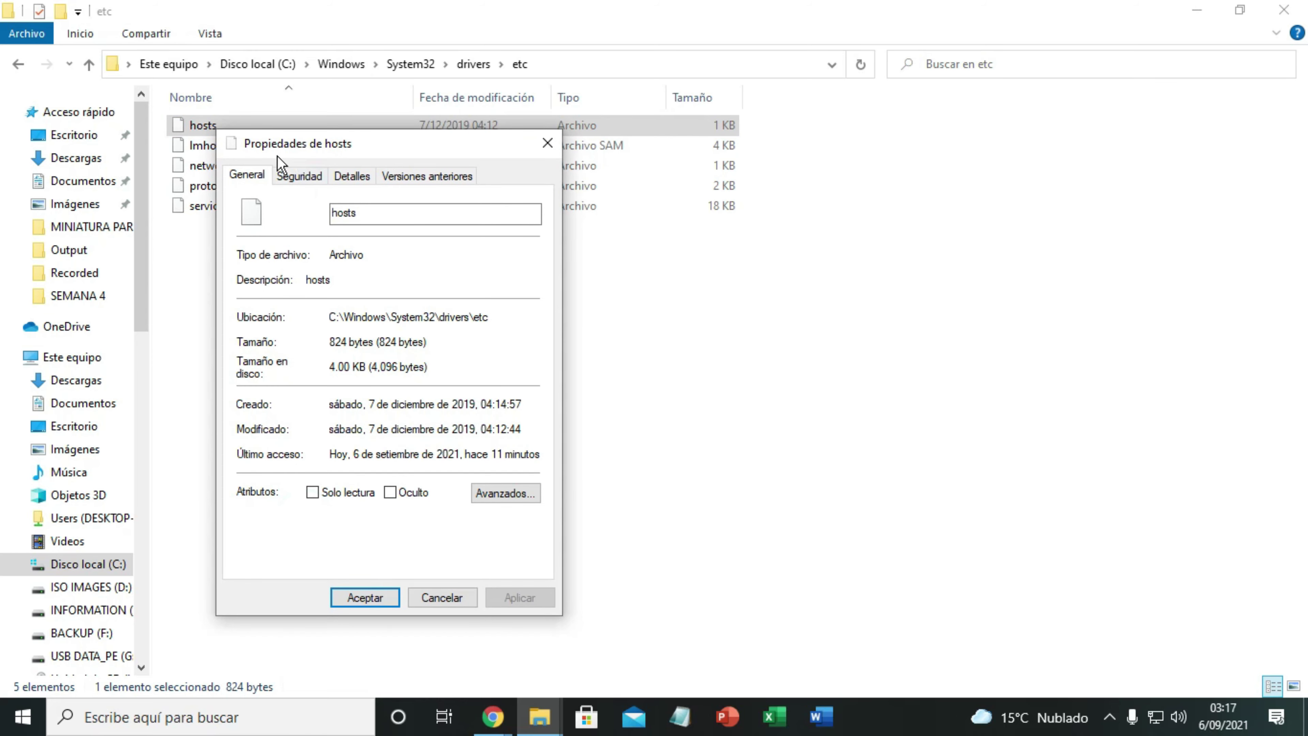
left_click(297, 176)
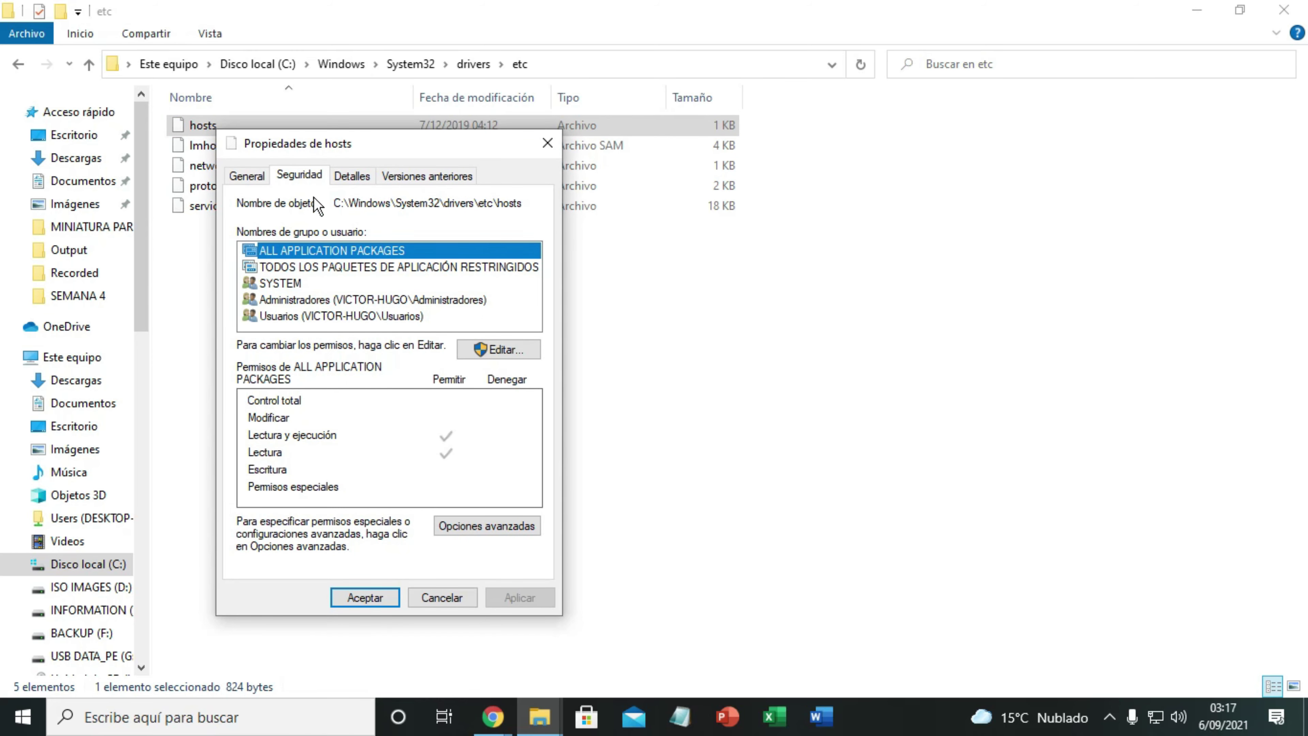
left_click(524, 351)
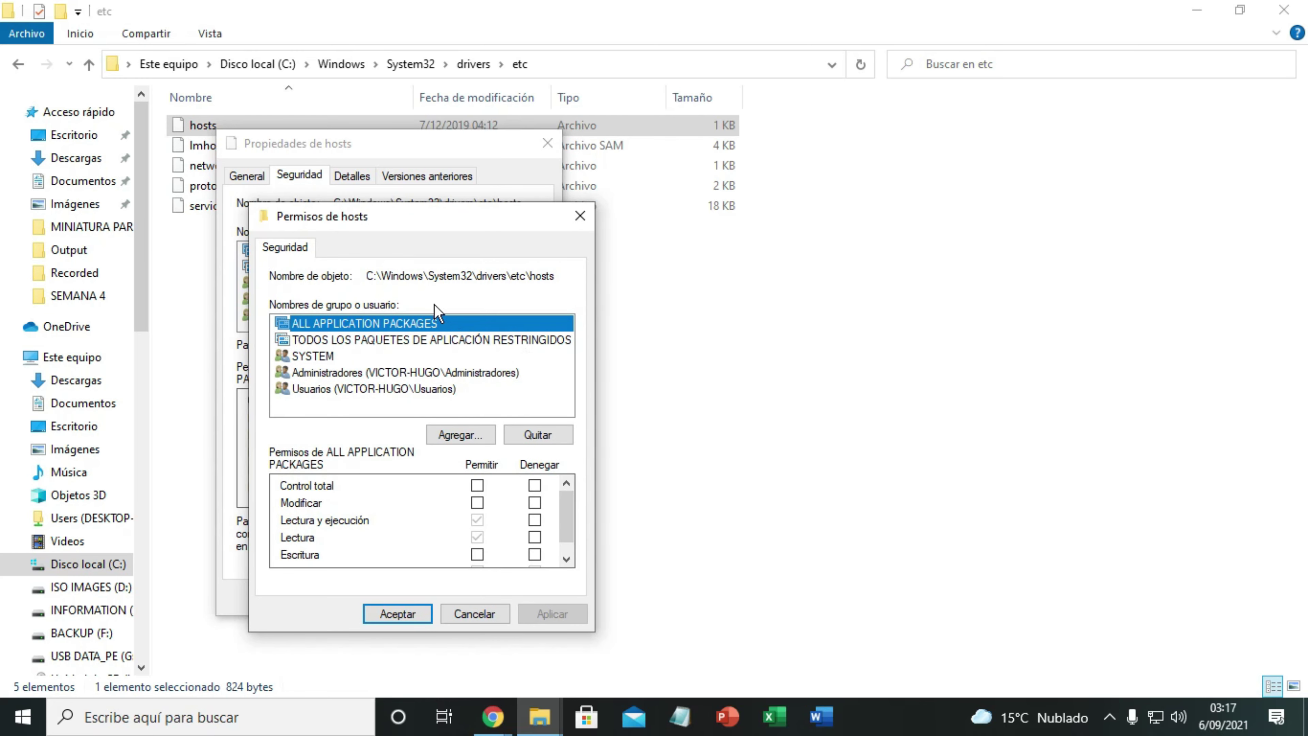
Allow the Usuarios group Control total over the hosts file, apply the permission change and close its properties
left_click(373, 390)
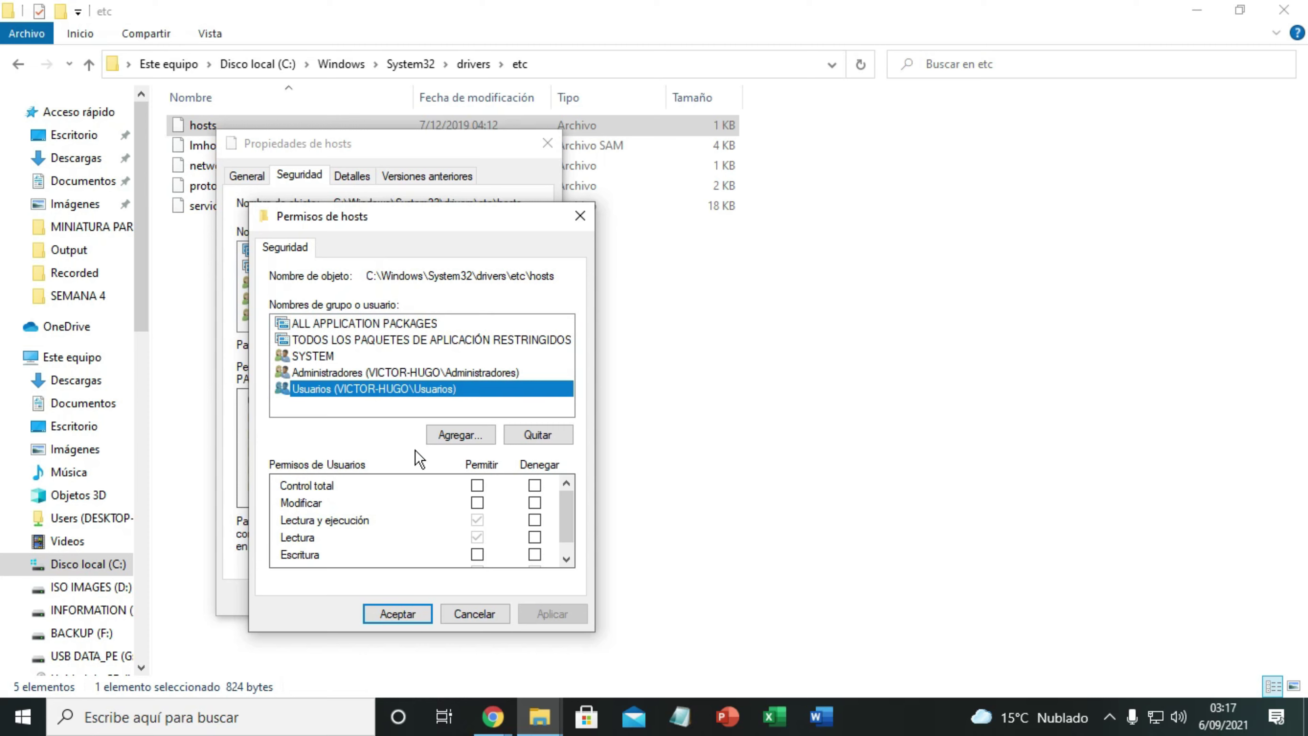
left_click(476, 486)
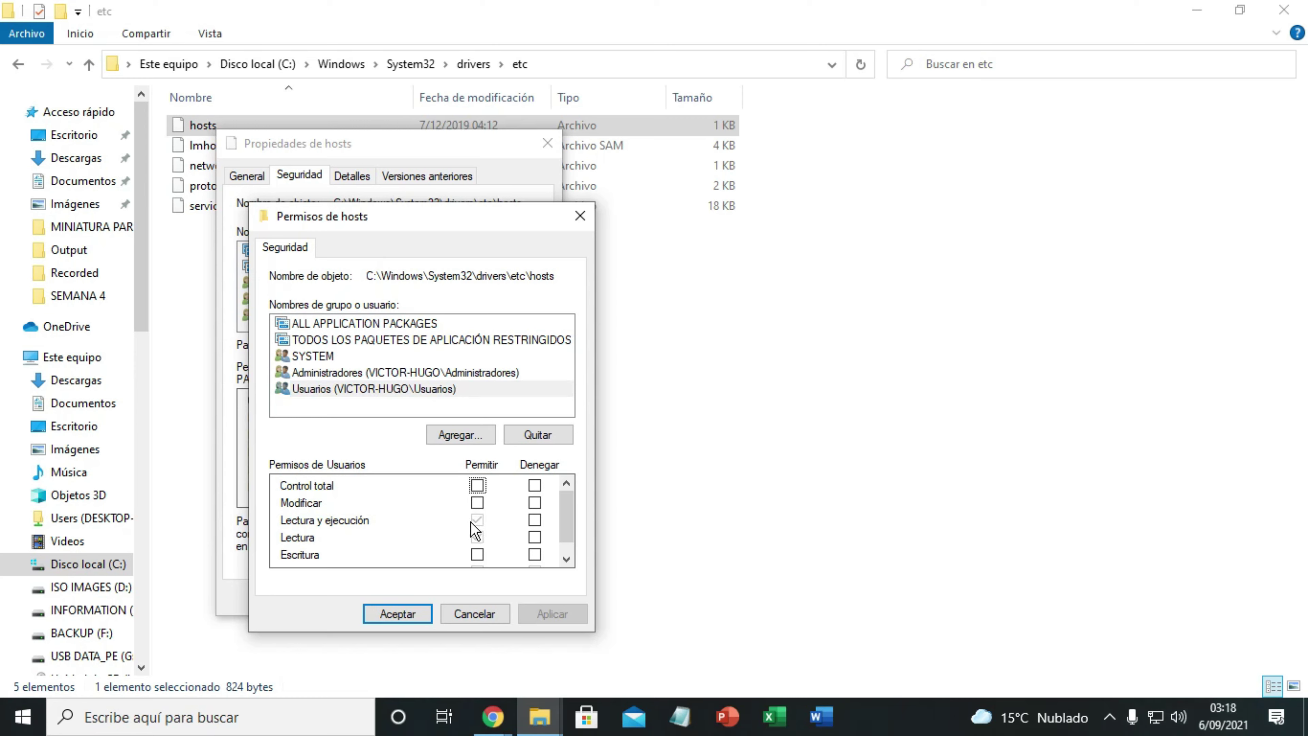
left_click(477, 503)
left_click(477, 486)
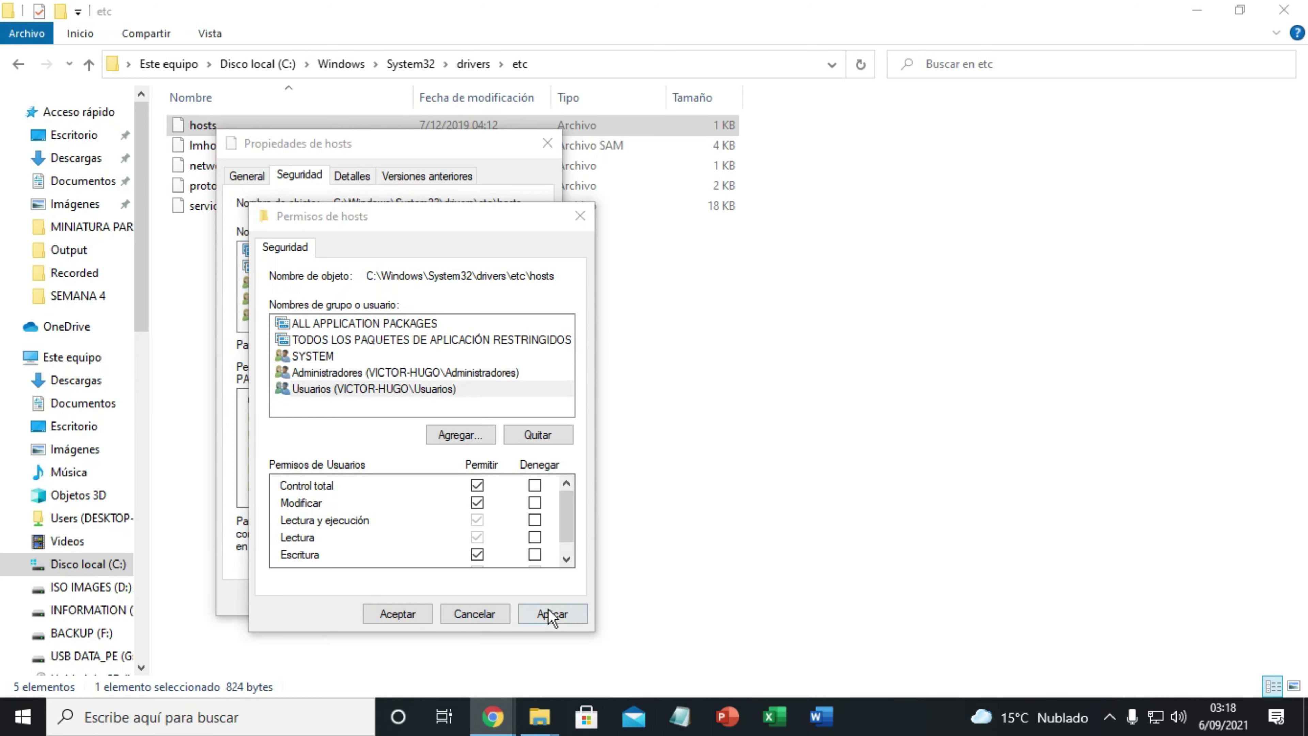
left_click(550, 615)
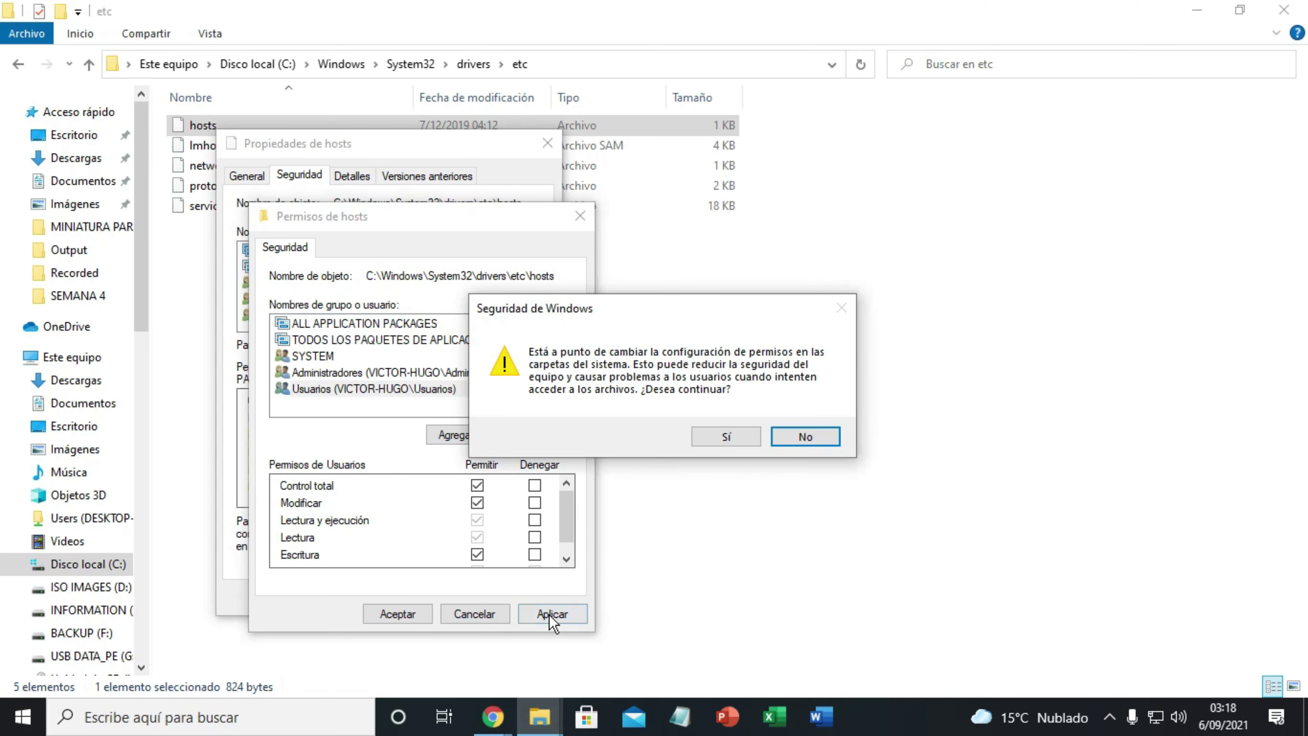
left_click(726, 437)
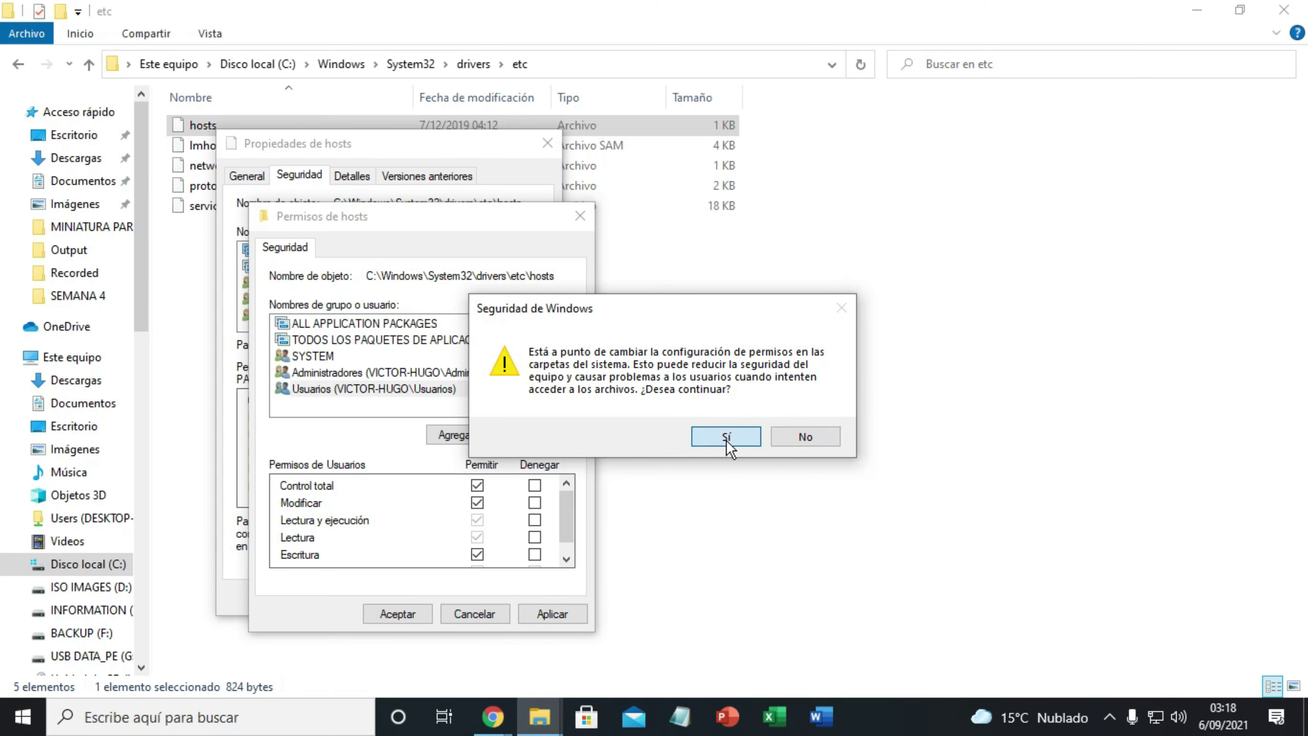
left_click(421, 616)
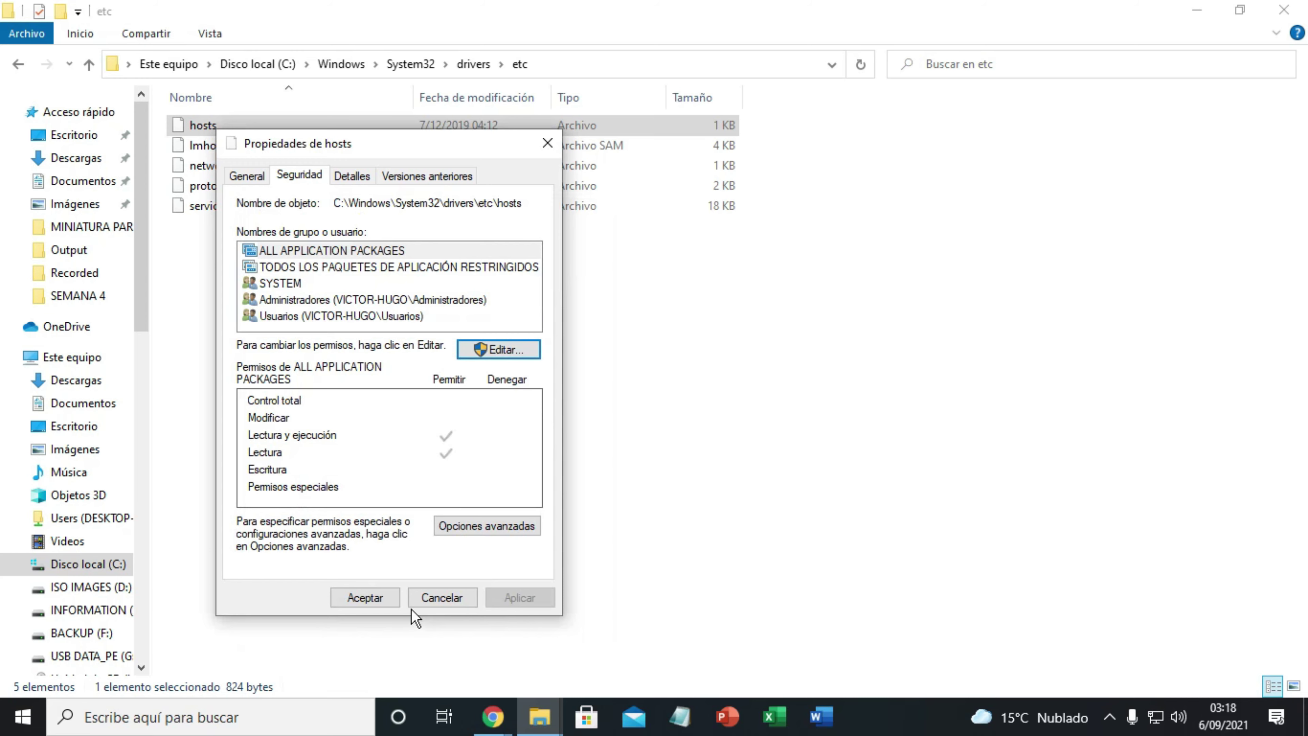
left_click(365, 598)
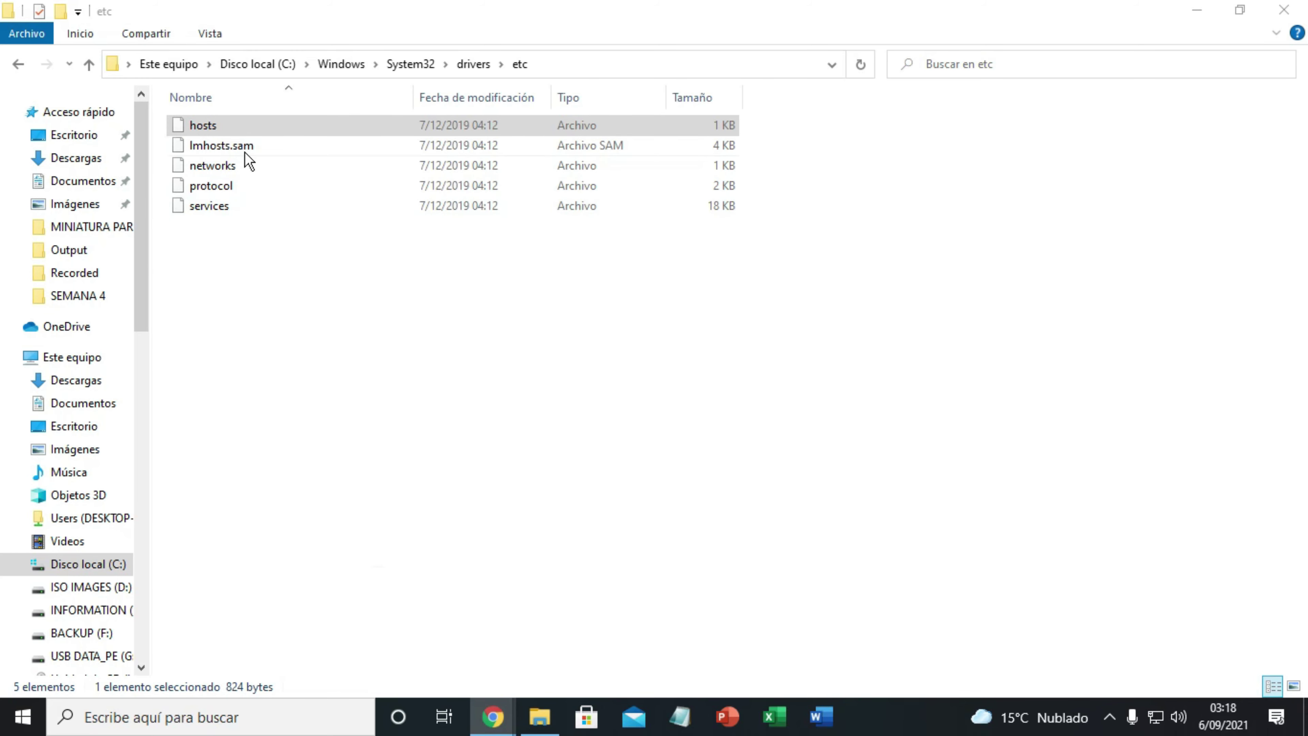
Open the hosts file with Bloc de notas and maximize its window
right_click(227, 126)
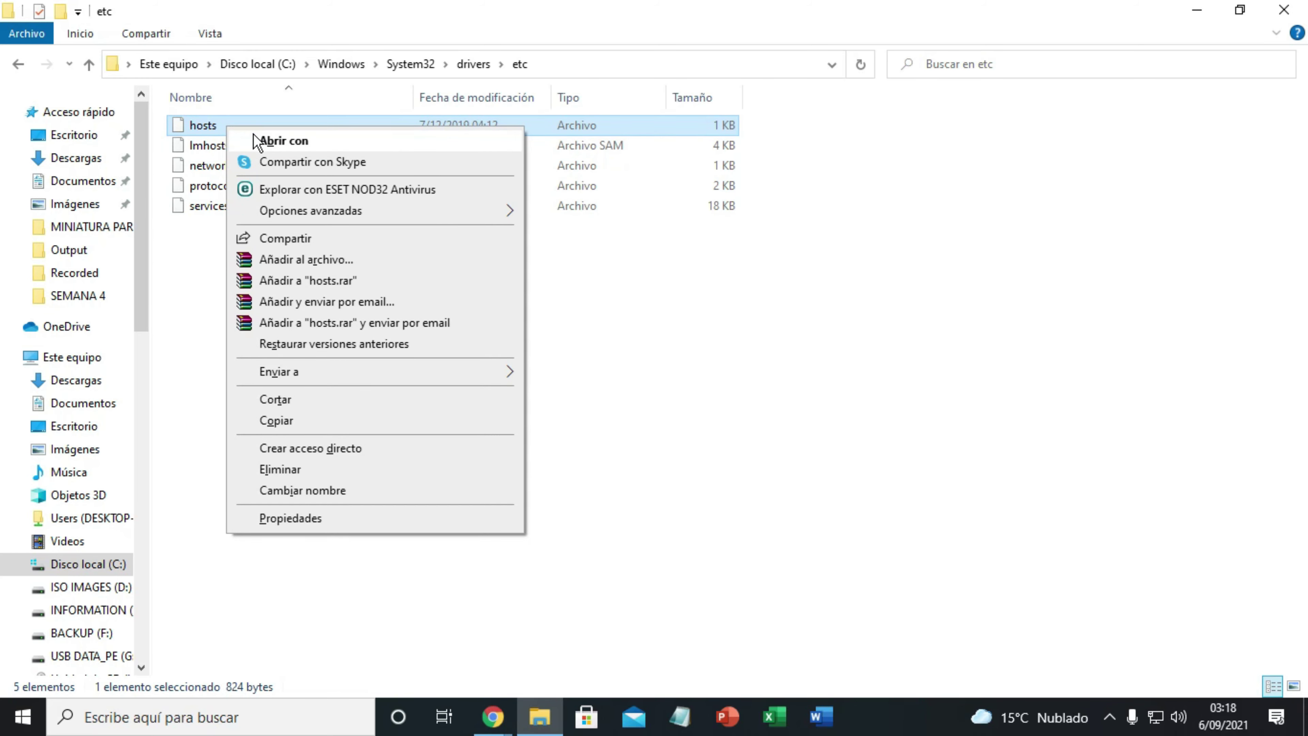
left_click(262, 140)
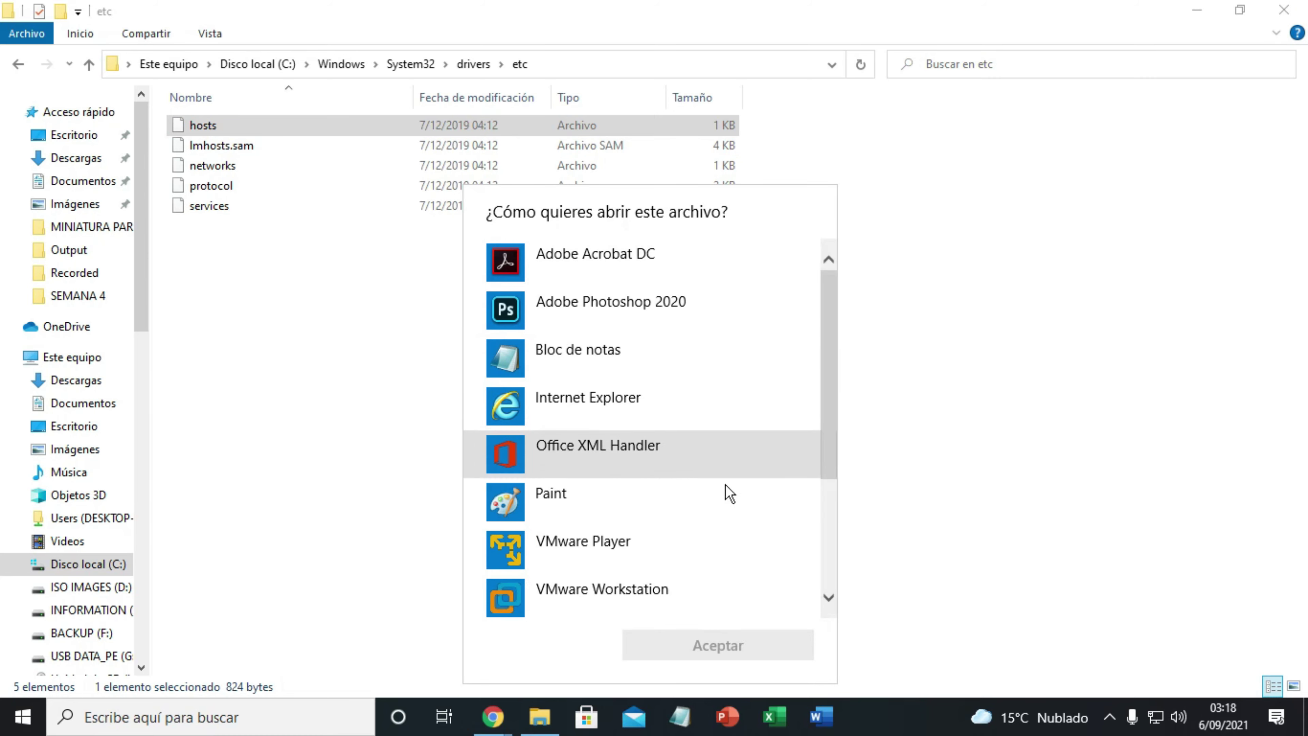
left_click_drag(826, 431, 821, 382)
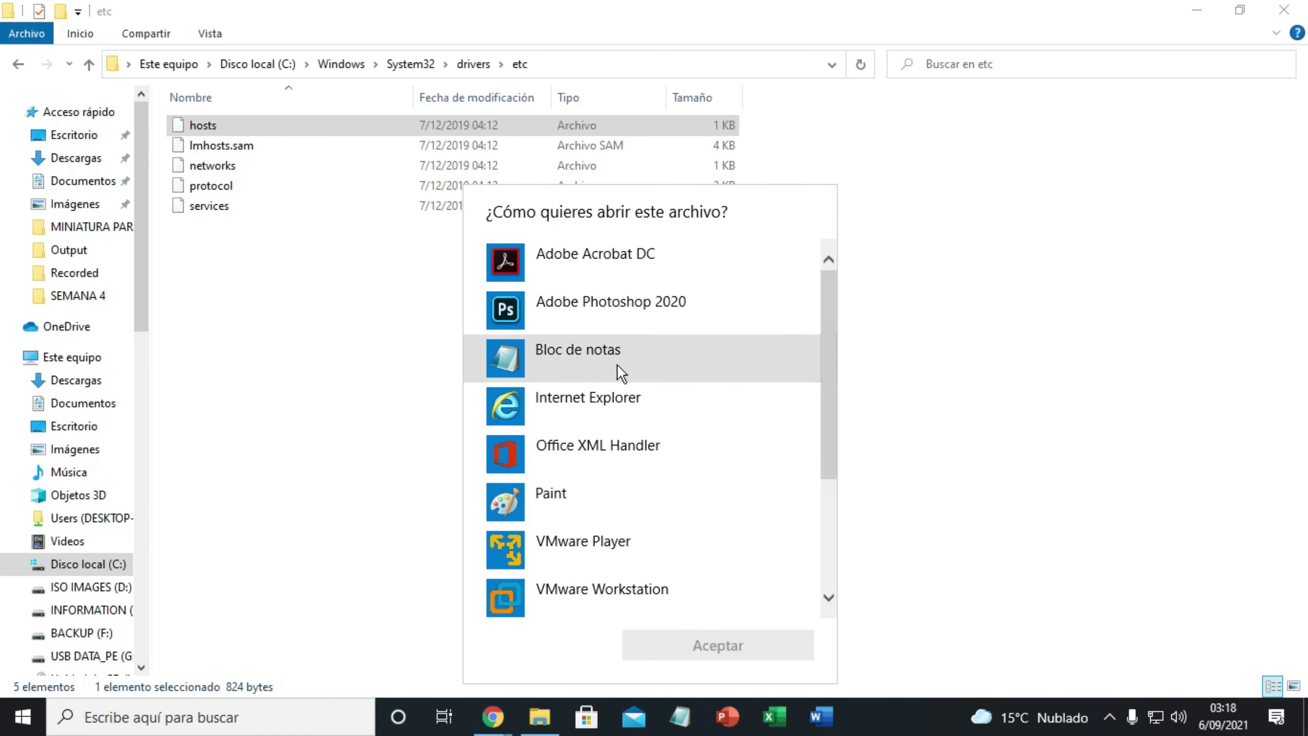
left_click(590, 368)
left_click(681, 645)
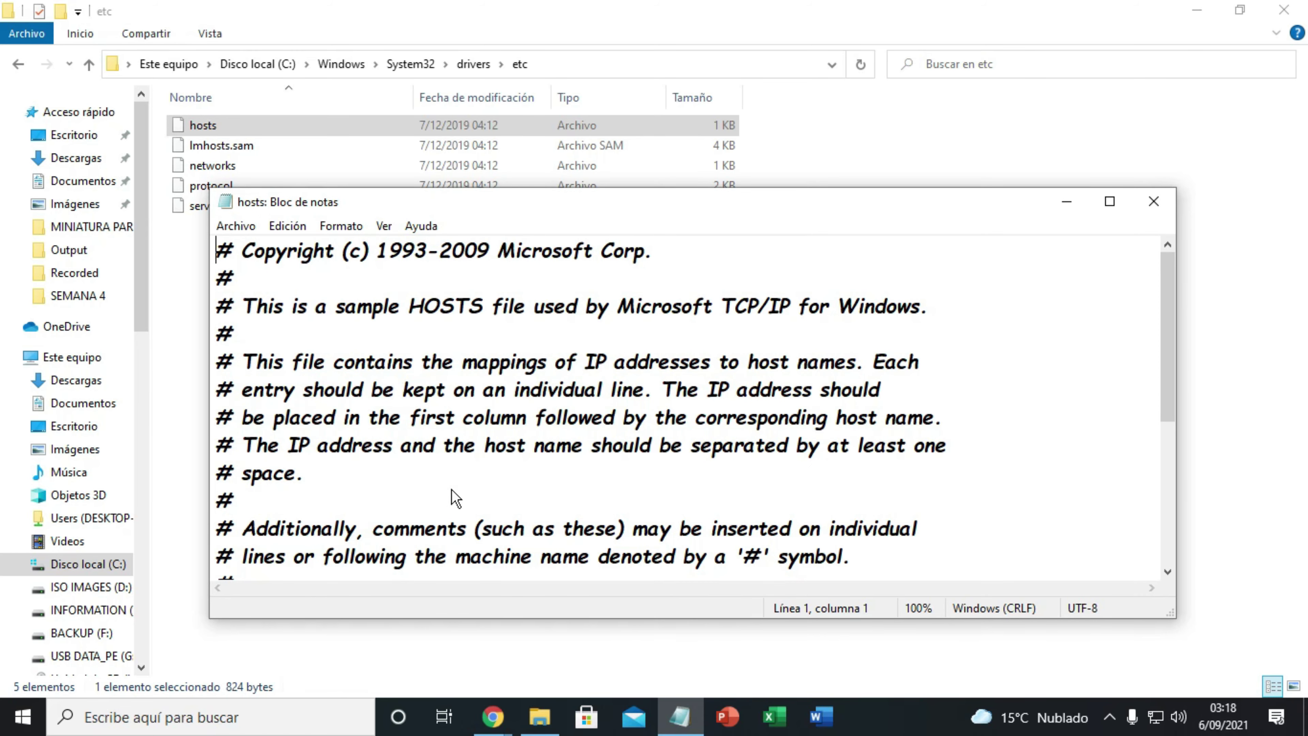
left_click(1110, 202)
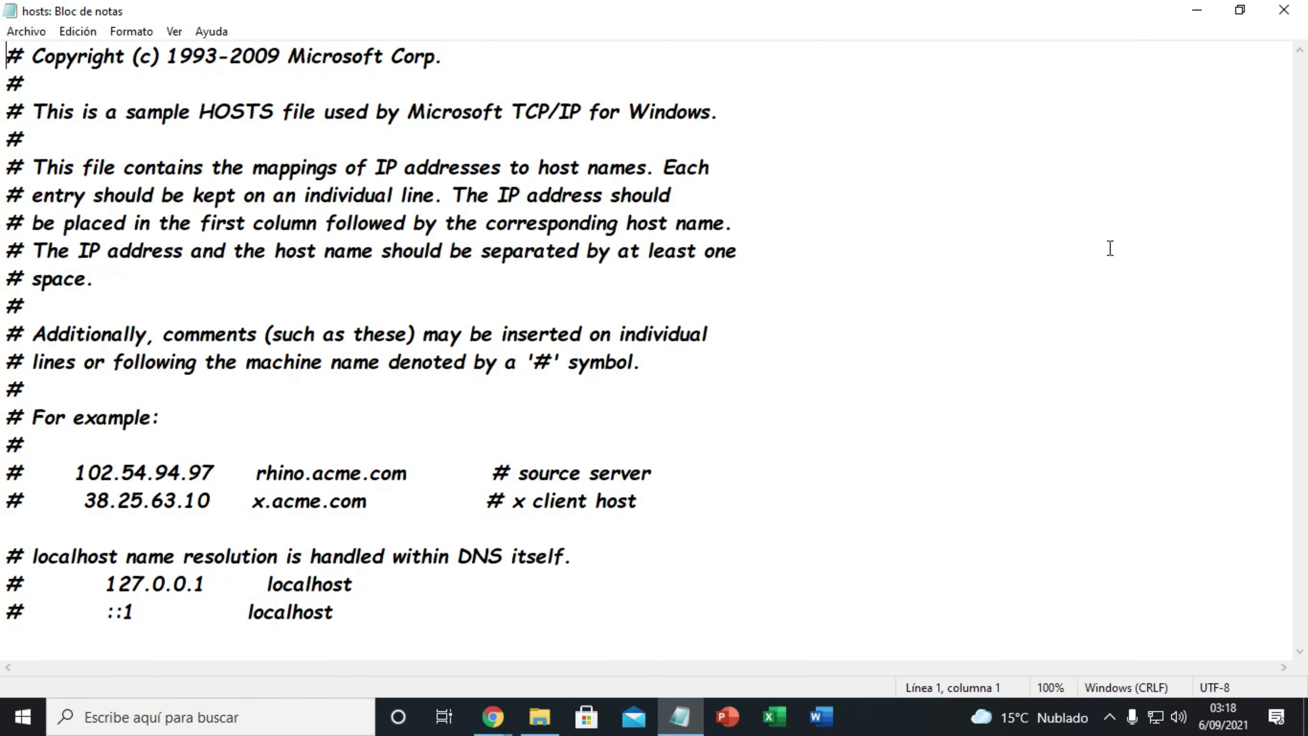
Add two line breaks after the ::1 localhost line and copy the address 127.0.0.1 from the line above it
left_click(364, 621)
key("Return")
key("Return")
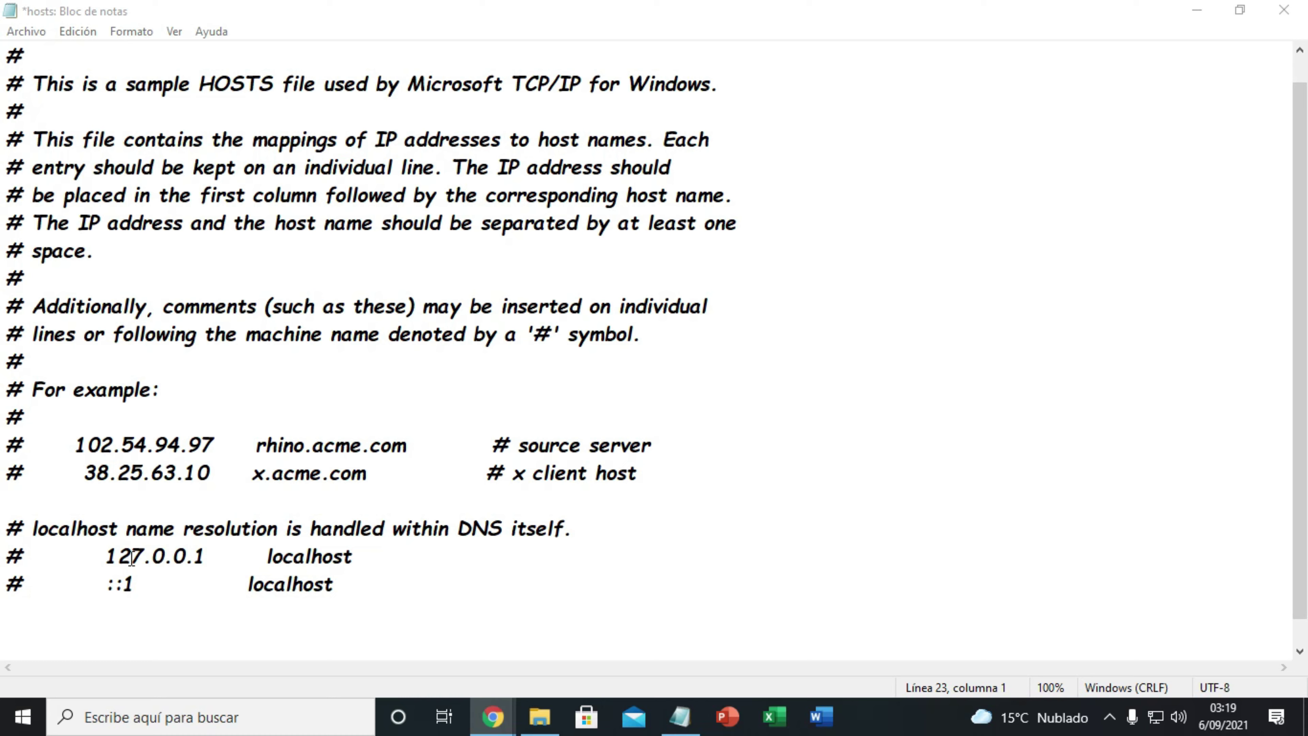
left_click_drag(213, 554, 106, 559)
key("ctrl+c")
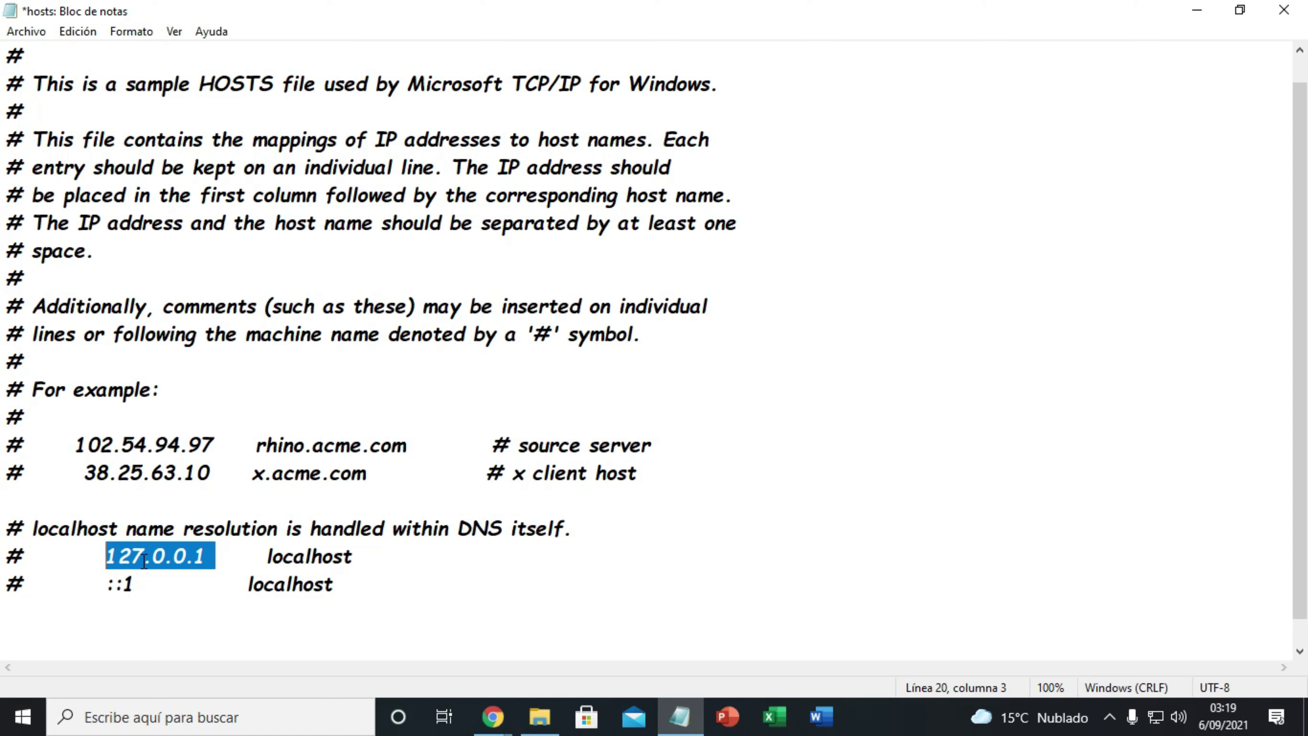
left_click(27, 556)
key("shift+Home")
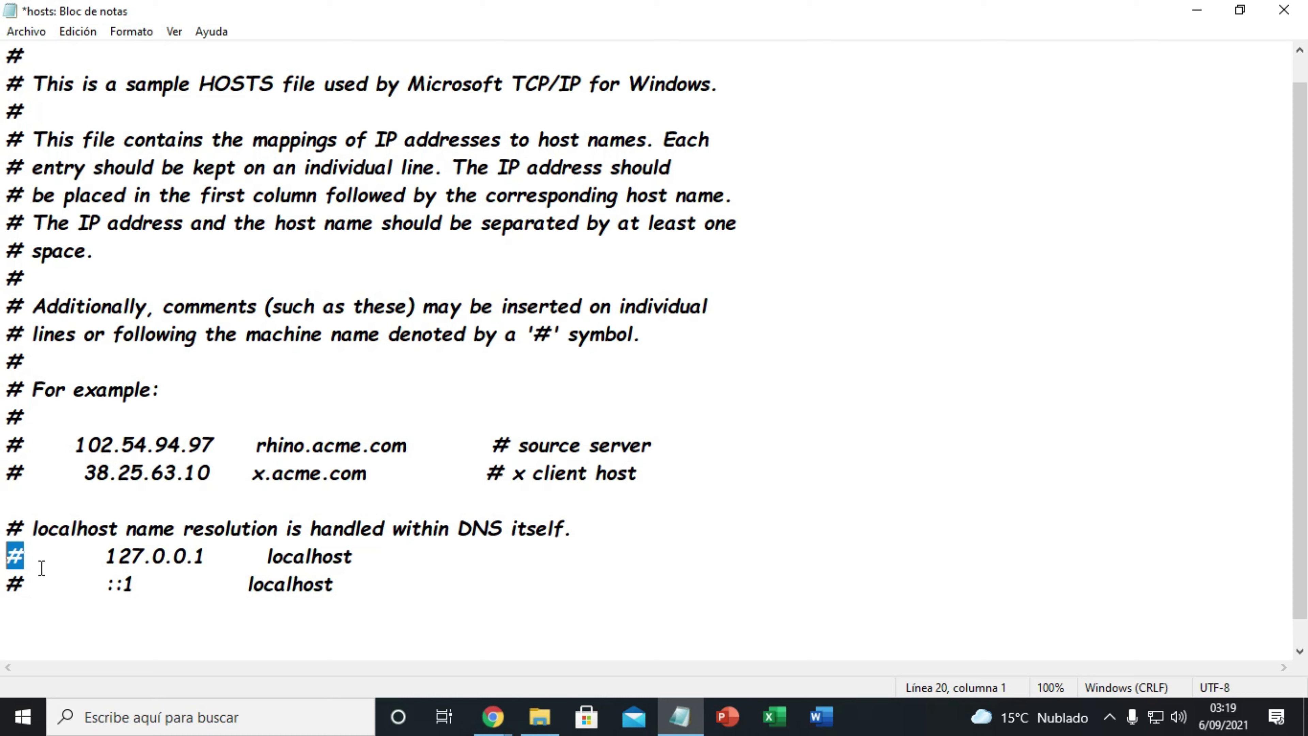
left_click_drag(208, 556, 113, 560)
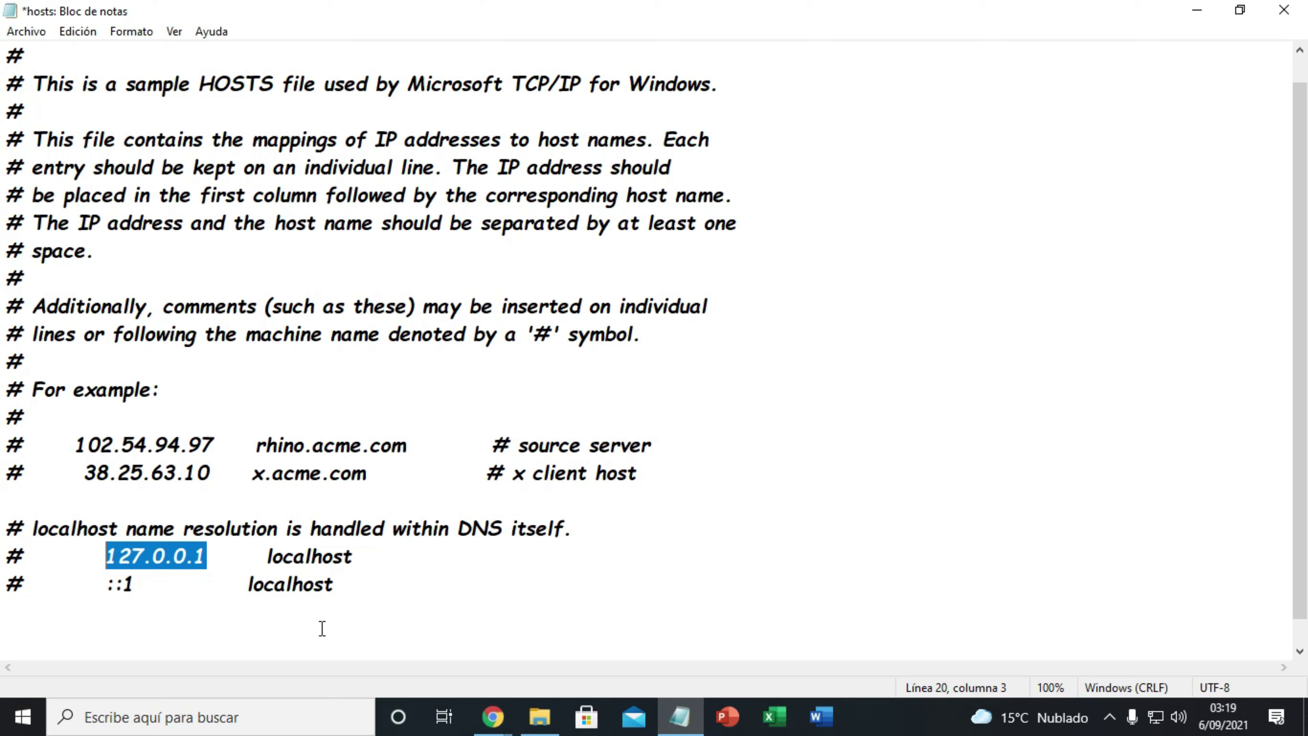
left_click(260, 629)
left_click(61, 630)
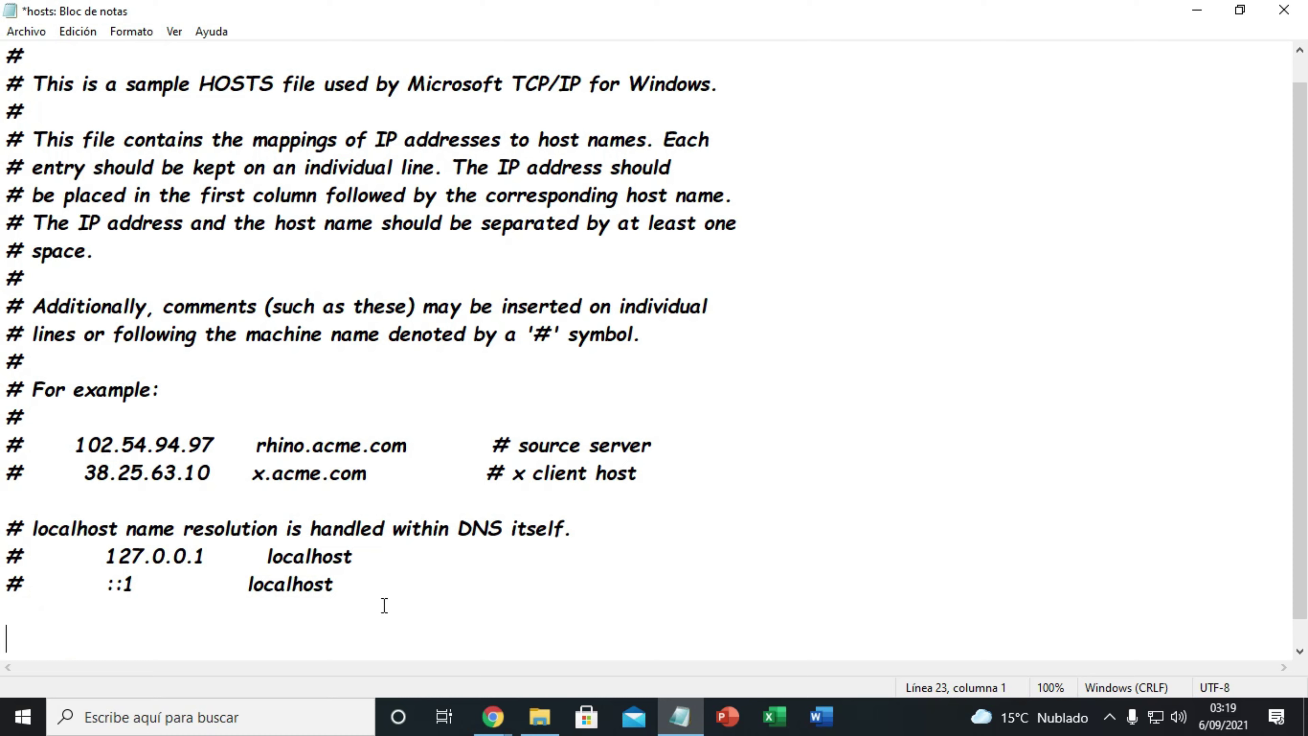
Paste 127.0.0.1 on a new line below the ::1 localhost entry, leaving one blank line between them
left_click(365, 582)
key("Return")
key("Return")
key("ctrl+v")
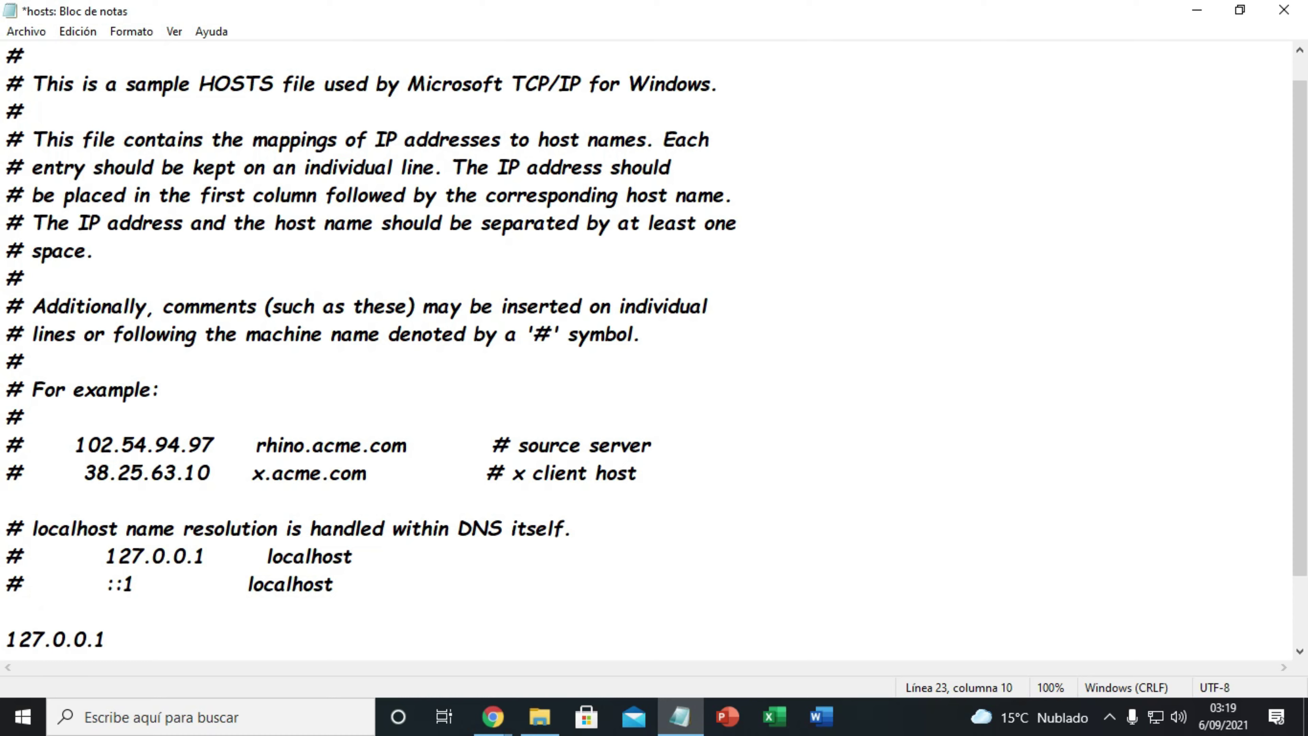
left_click(1240, 15)
left_click(1109, 201)
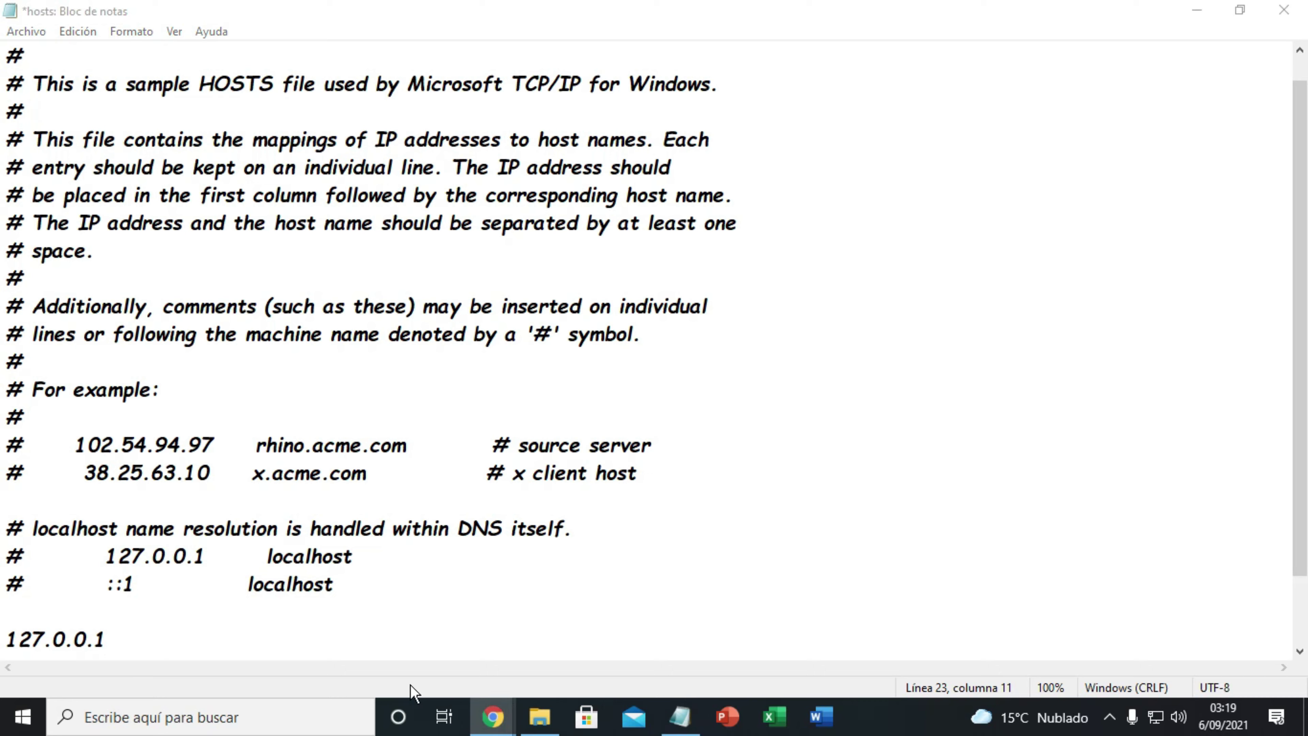
left_click(157, 639)
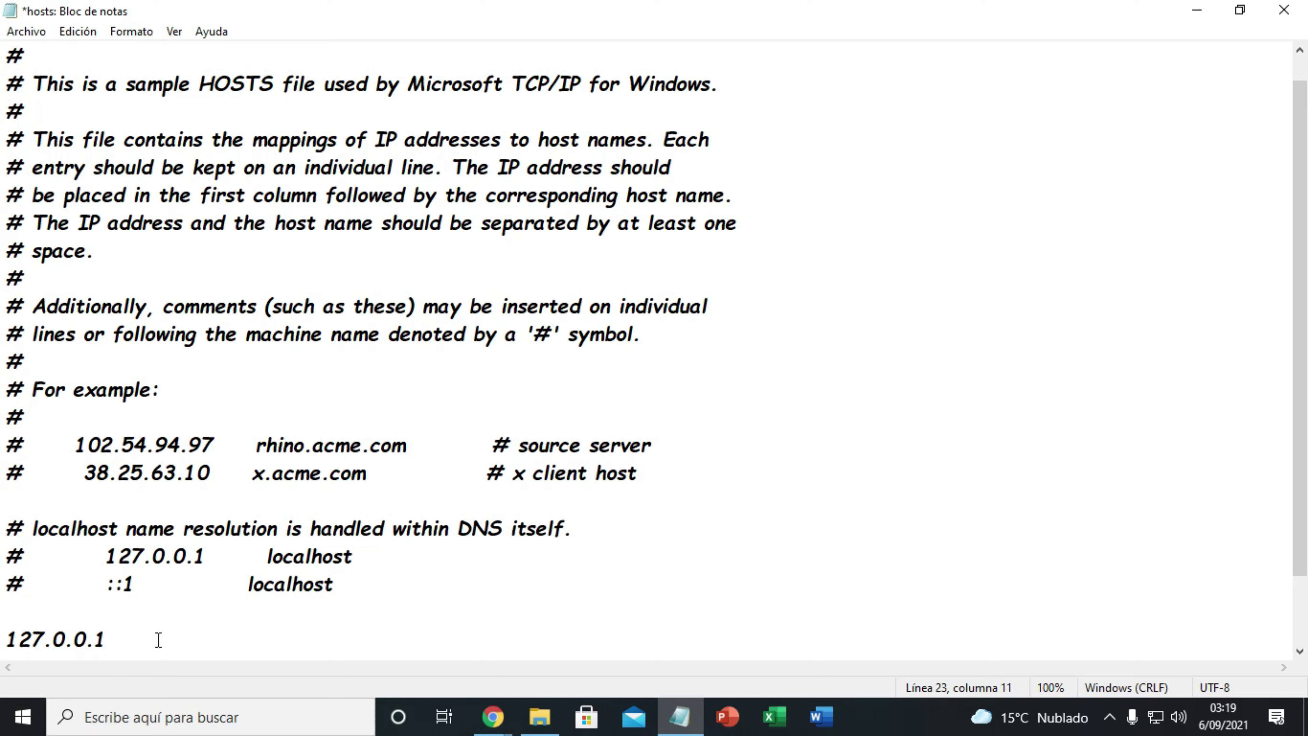
type("www.facebook.com")
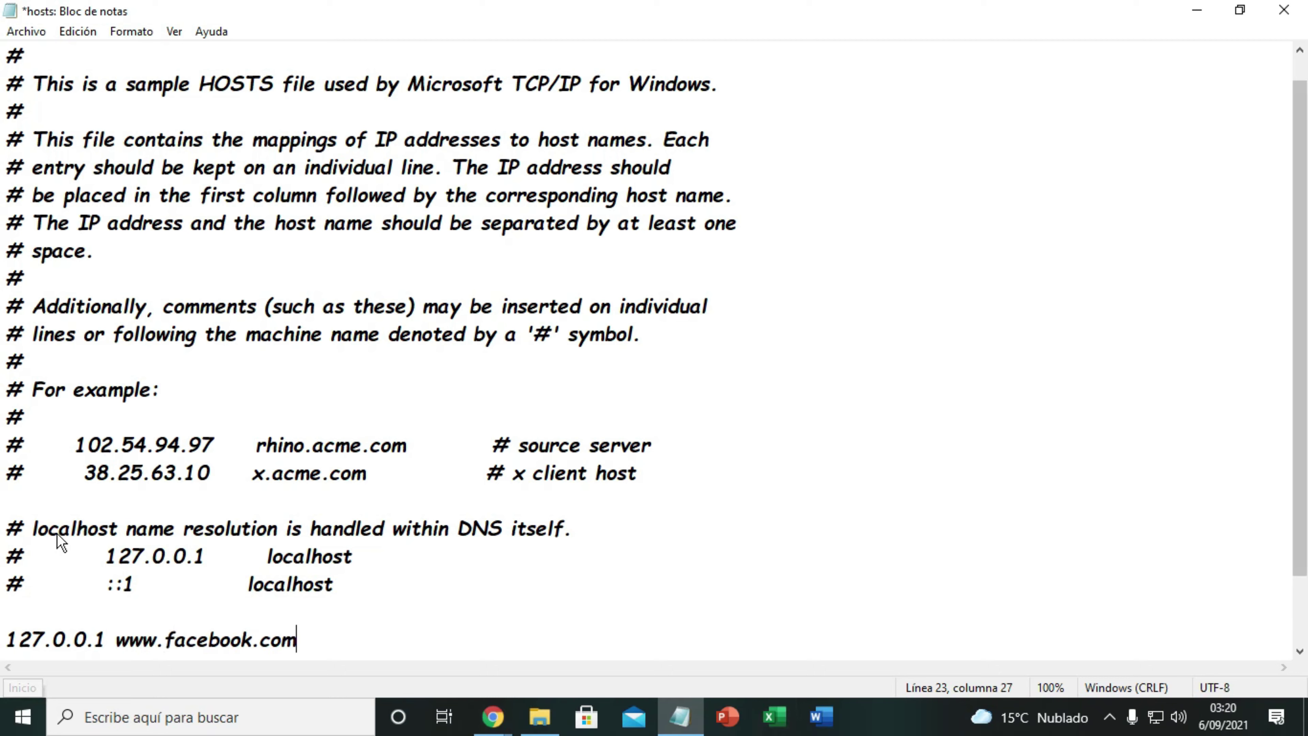